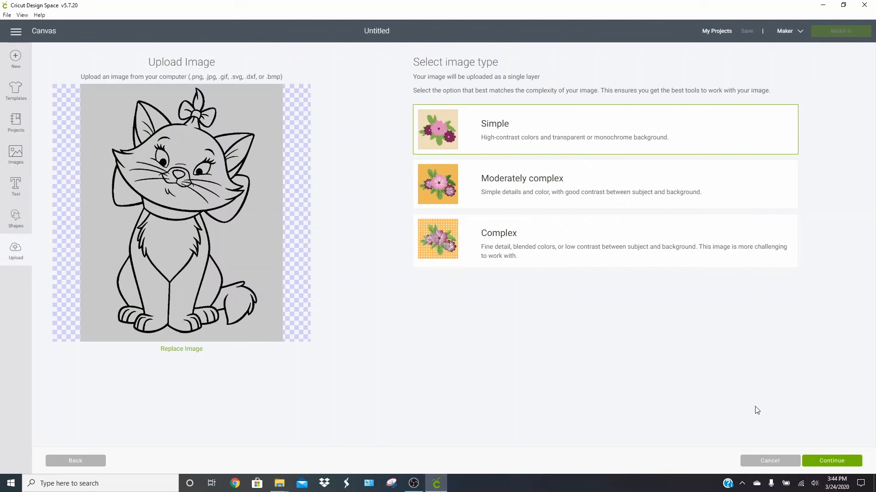
Step: Accept the Simple image type and erase the background and the cat's face, undoing any accidental removal of the black outline
click(845, 465)
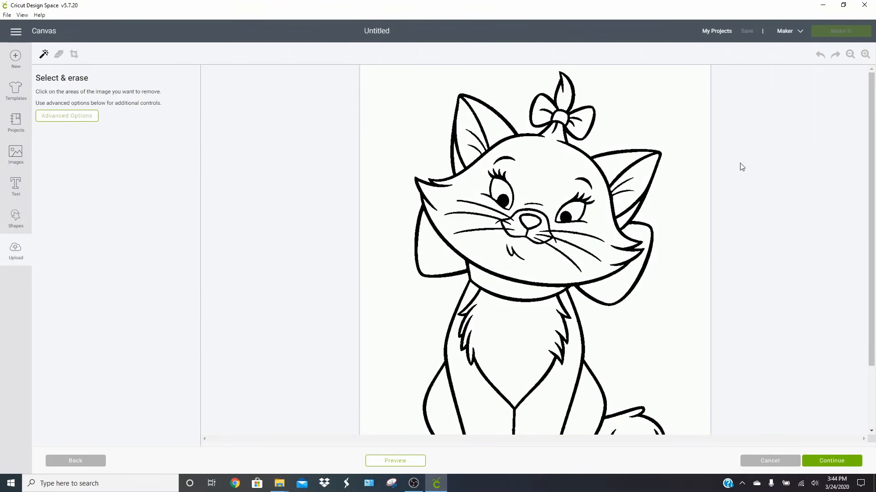
click(647, 86)
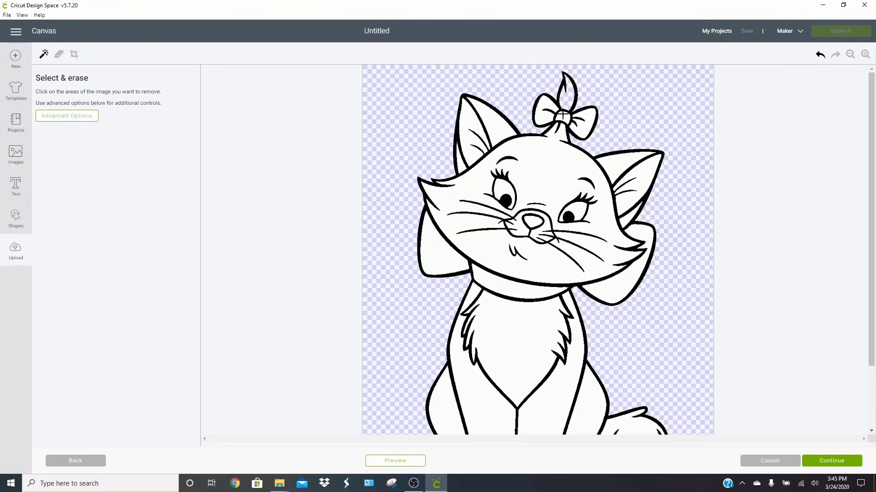
click(560, 133)
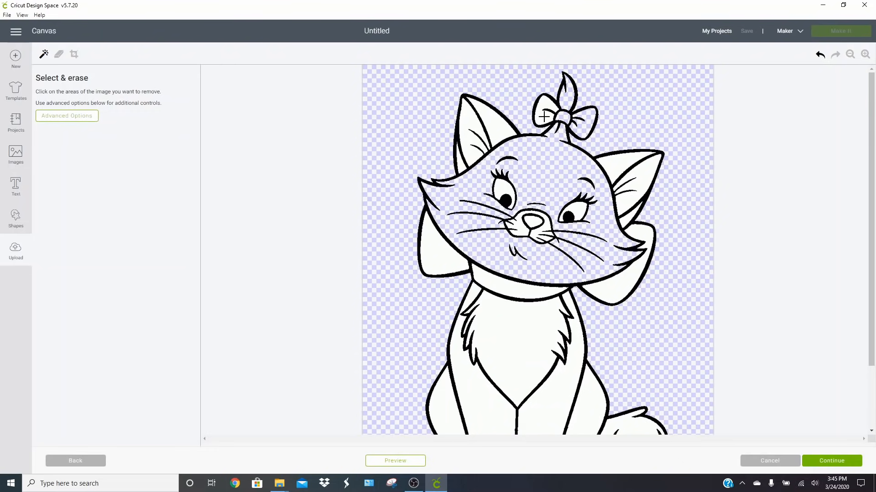
click(457, 163)
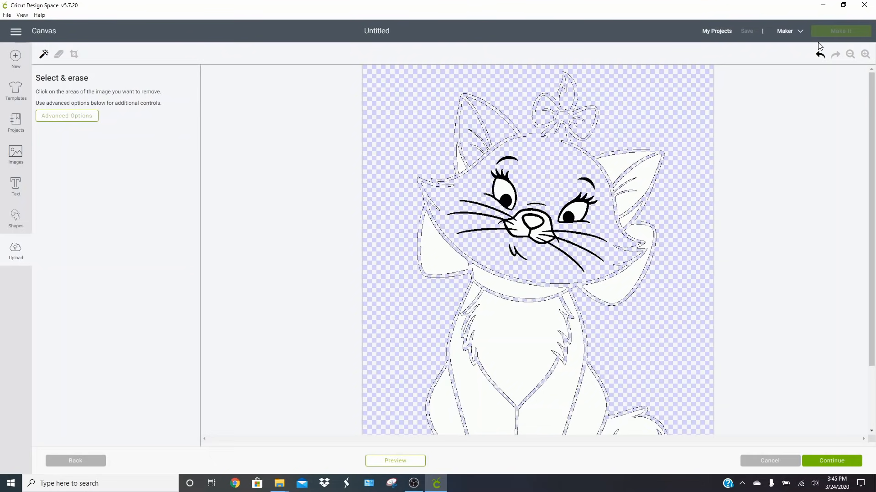
click(819, 56)
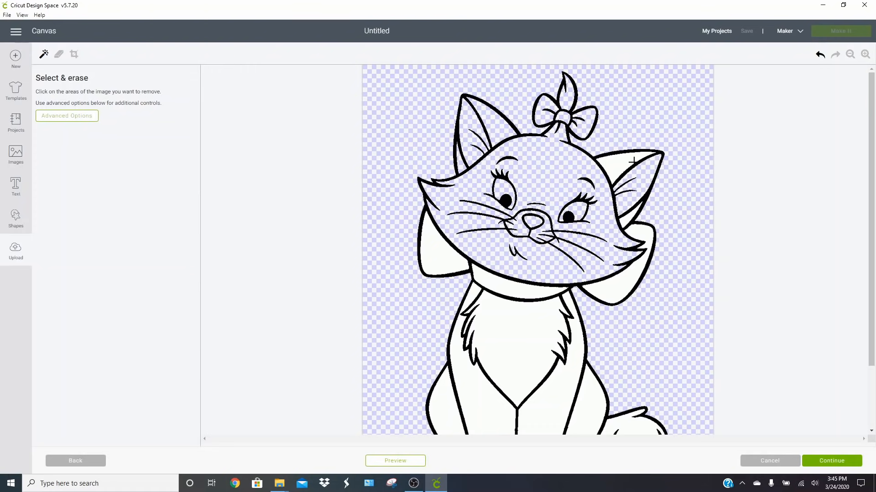
Step: Erase the remaining white fills inside the cat's ear, neck bow, collar, chest, legs, paws and tail
click(646, 227)
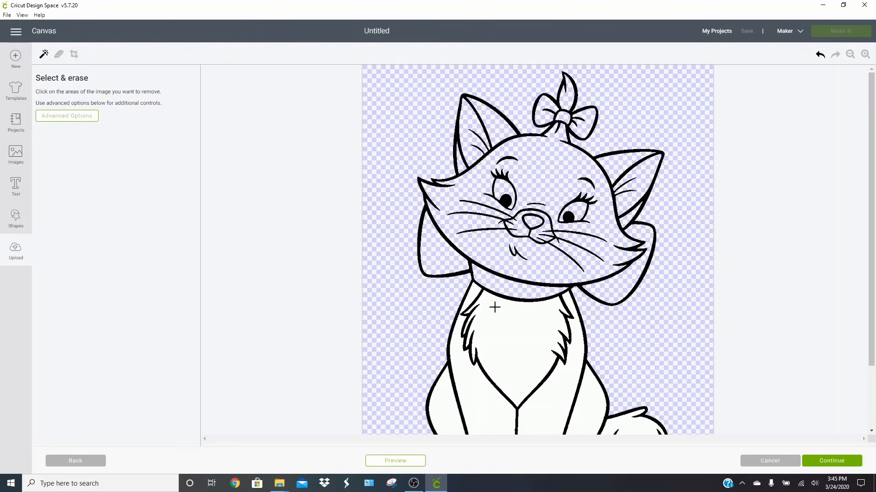
click(504, 321)
click(557, 407)
scroll(556, 407, down, 2)
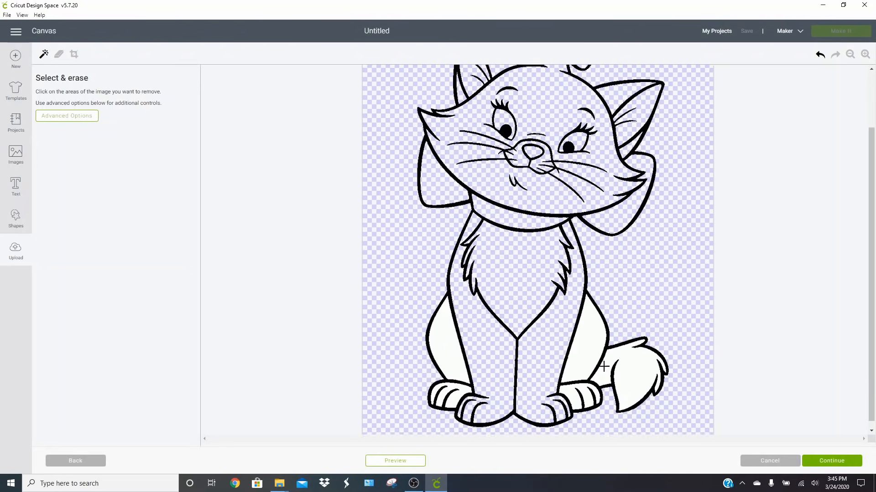
click(584, 365)
click(576, 384)
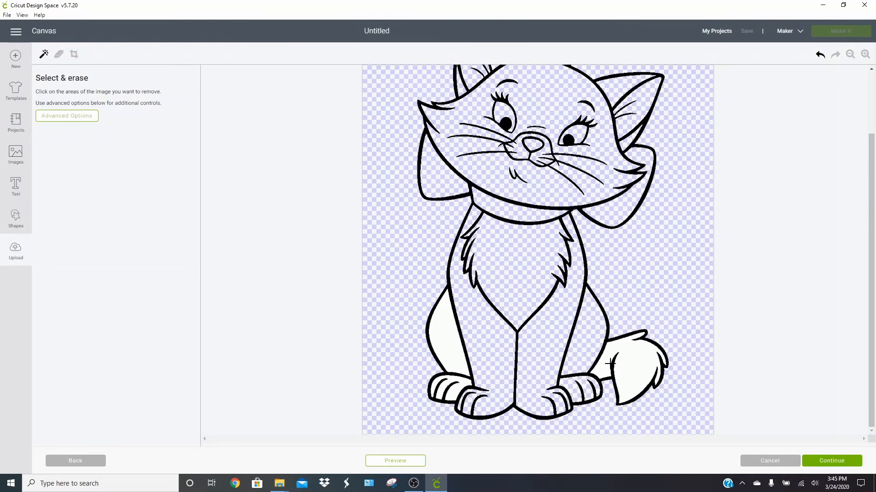
click(456, 354)
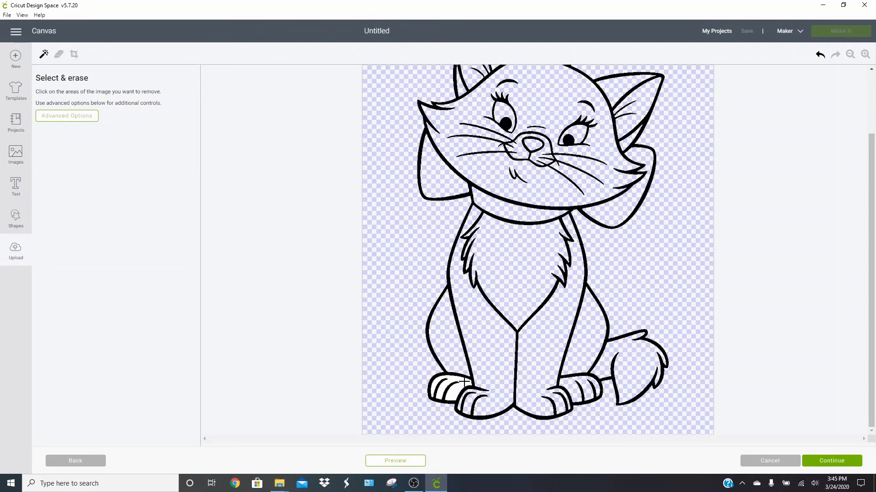
click(464, 382)
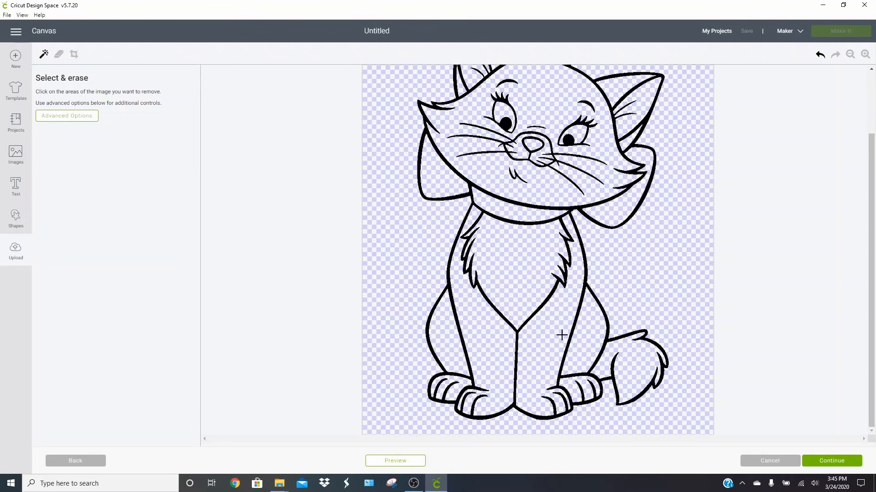
Step: Save the cleaned cat drawing as a Cut image and insert it onto the canvas
click(839, 461)
click(602, 192)
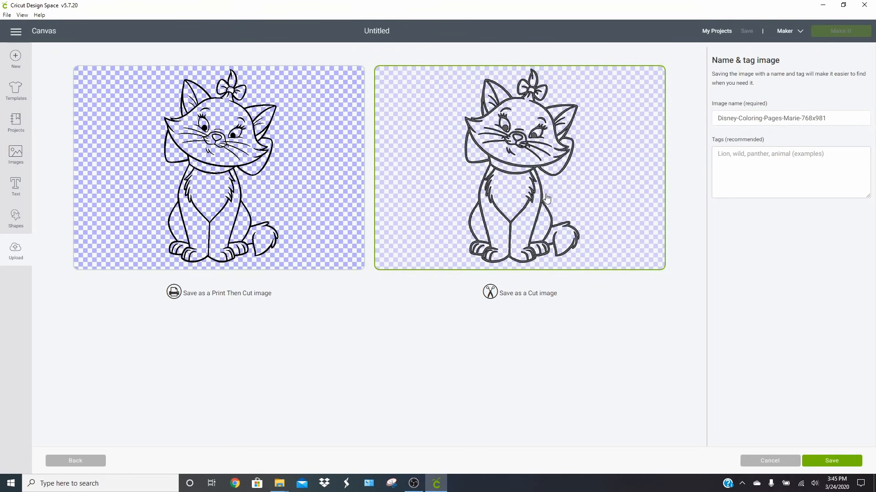
click(823, 461)
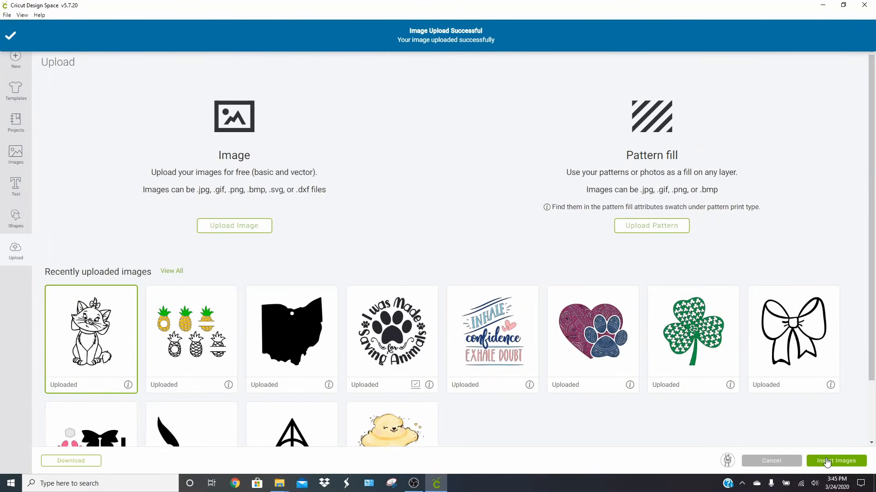
click(827, 461)
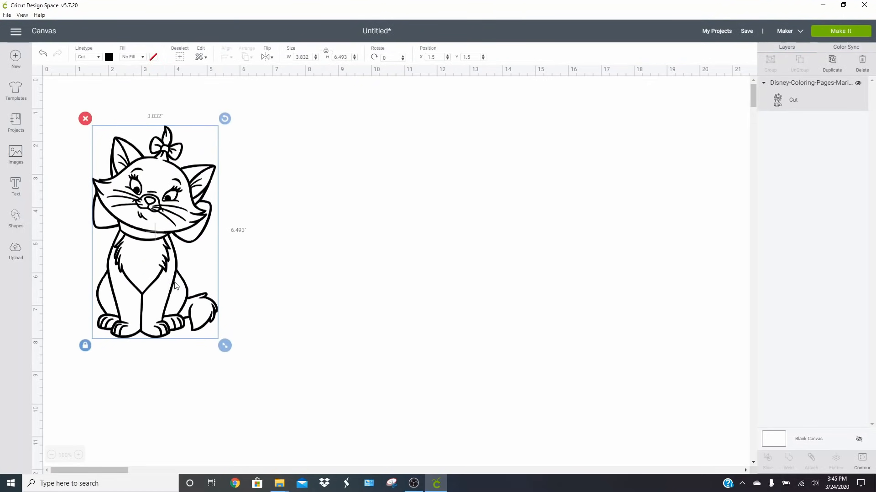
Step: Position the cat at about X 0.61, Y 0.29 in and place a duplicate at about X 17.4, Y 0.15 in
drag(167, 215, 137, 169)
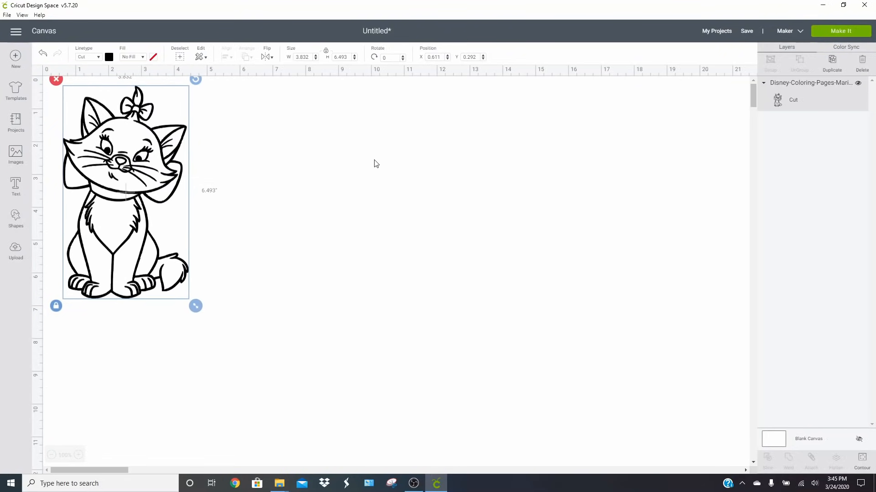
click(831, 59)
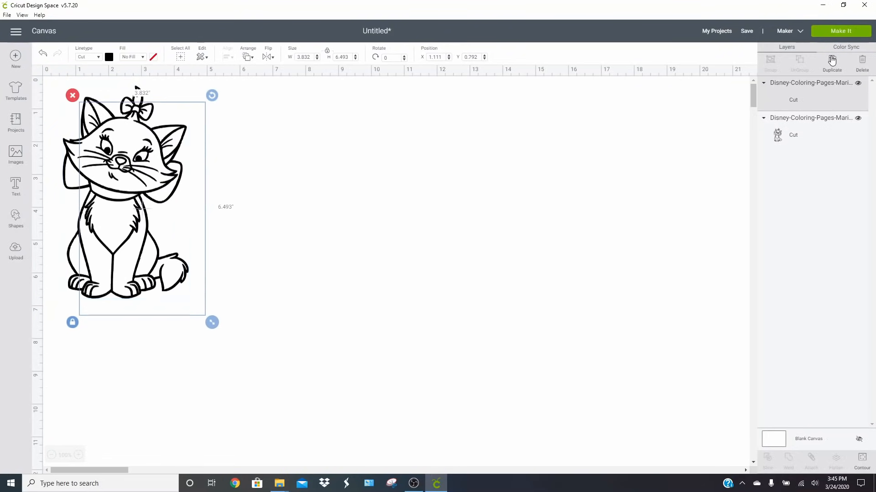
drag(118, 174, 652, 152)
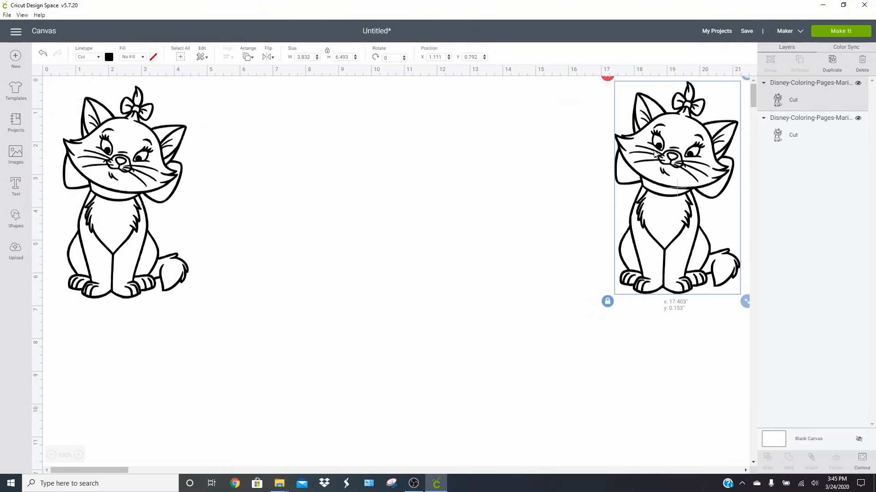
Step: Open the original cat for contour editing, try hiding all contours, and show them all again
click(117, 145)
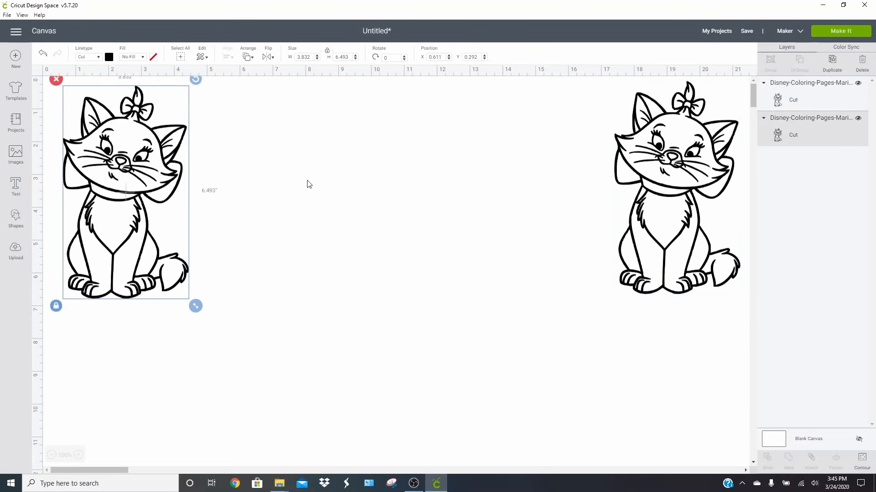
click(862, 460)
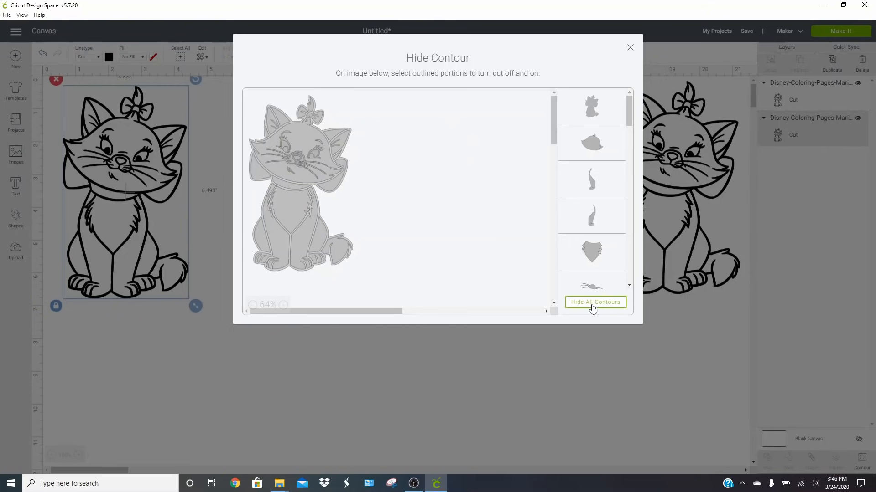
click(592, 303)
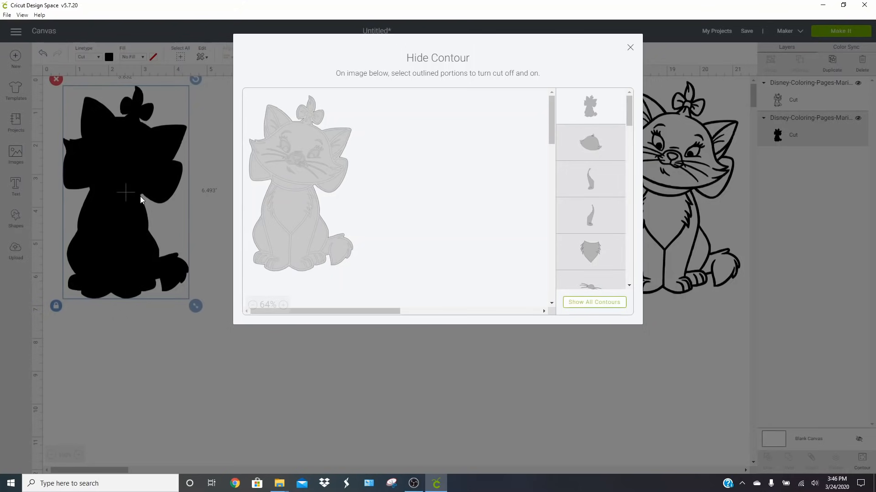
click(588, 304)
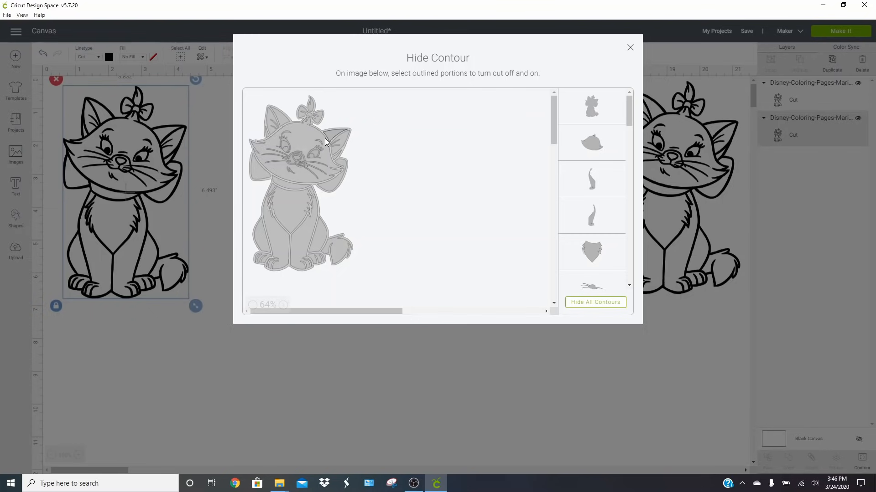
Step: Hide the contours of the cat's outer silhouette, face, left eye, hair tuft and outer ears
click(350, 165)
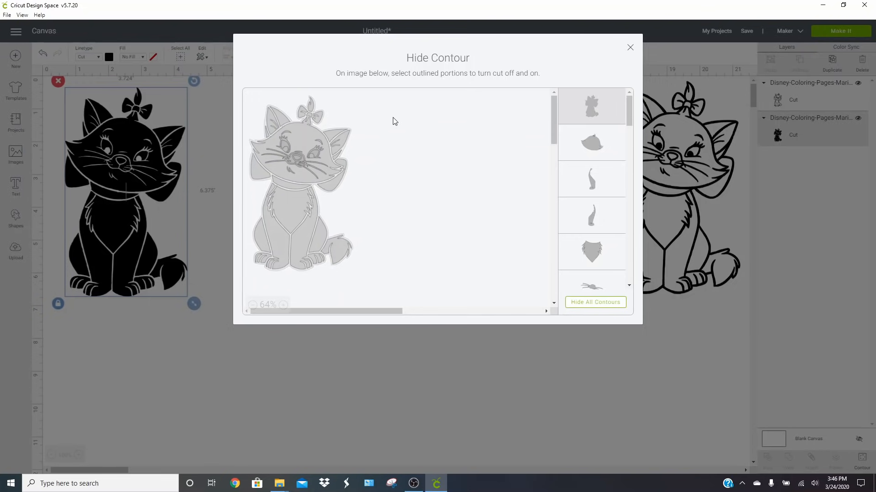
click(299, 137)
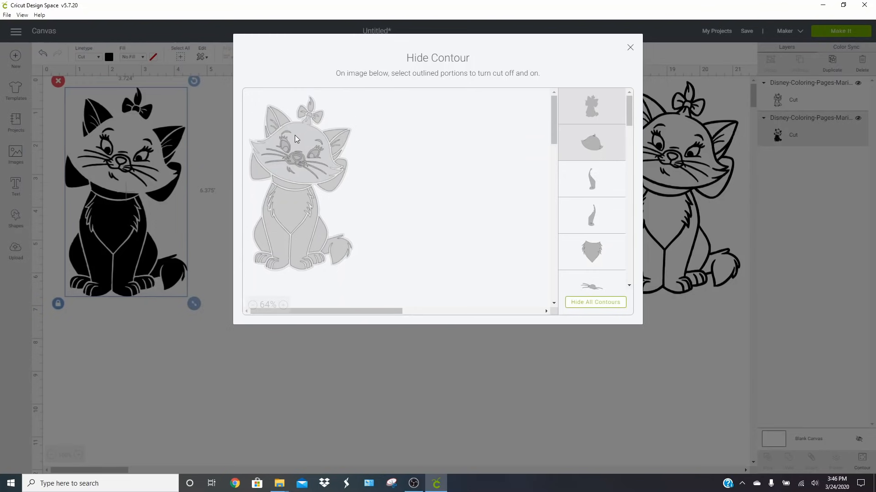
click(286, 145)
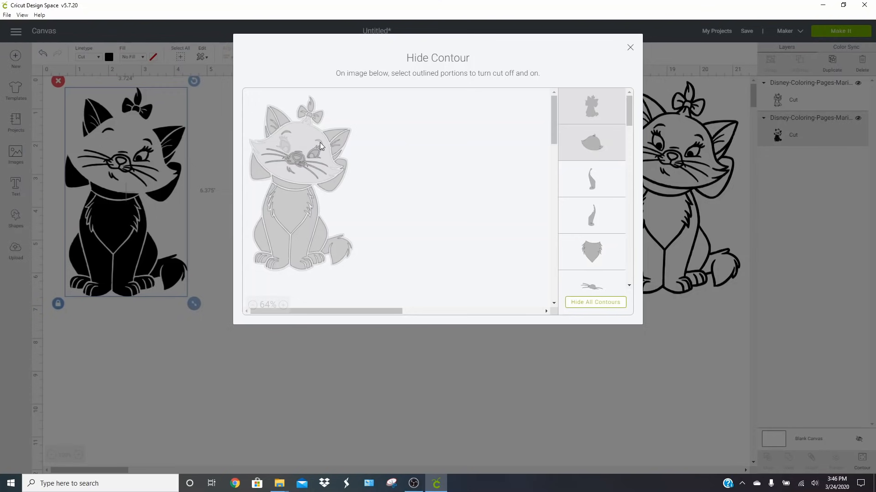
click(283, 119)
click(313, 113)
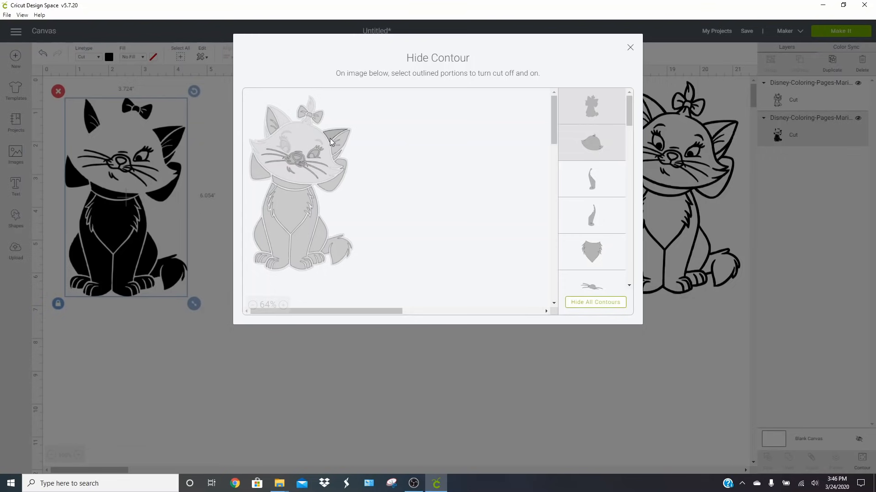
click(336, 154)
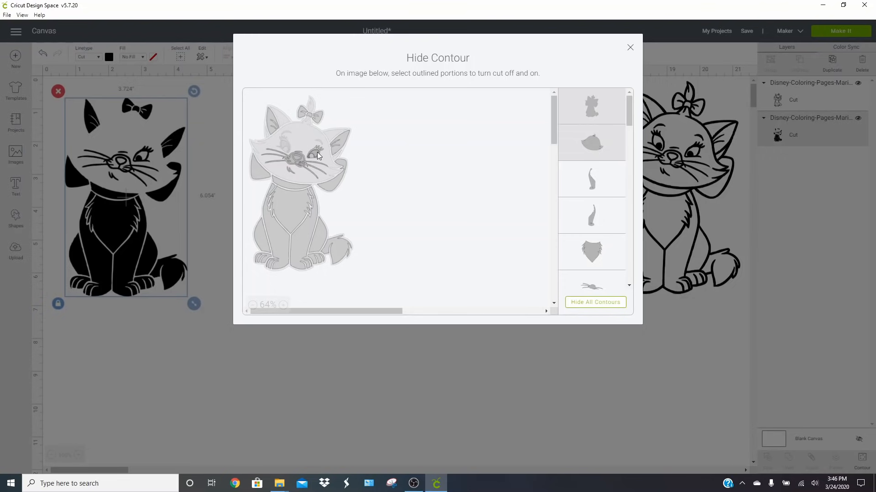
Step: Hide the contours of the cat's right eye, whiskers, mouth and muzzle, leaving the nose piece
click(316, 153)
click(320, 148)
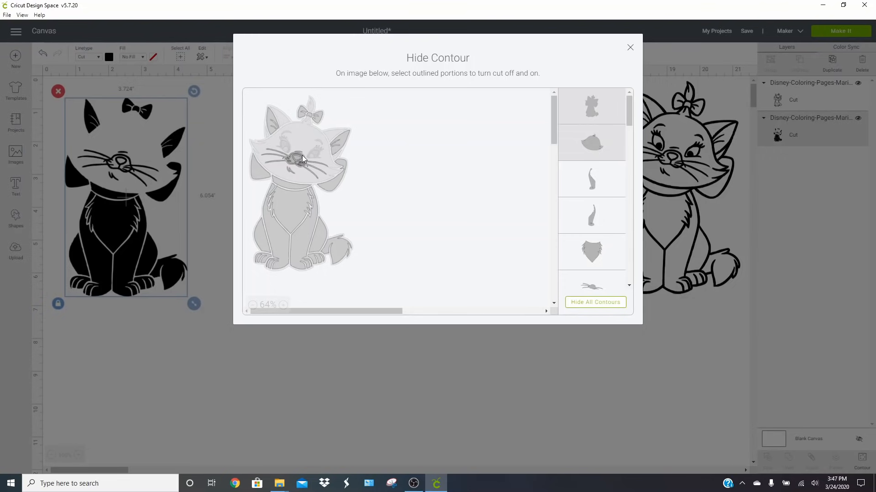
click(301, 151)
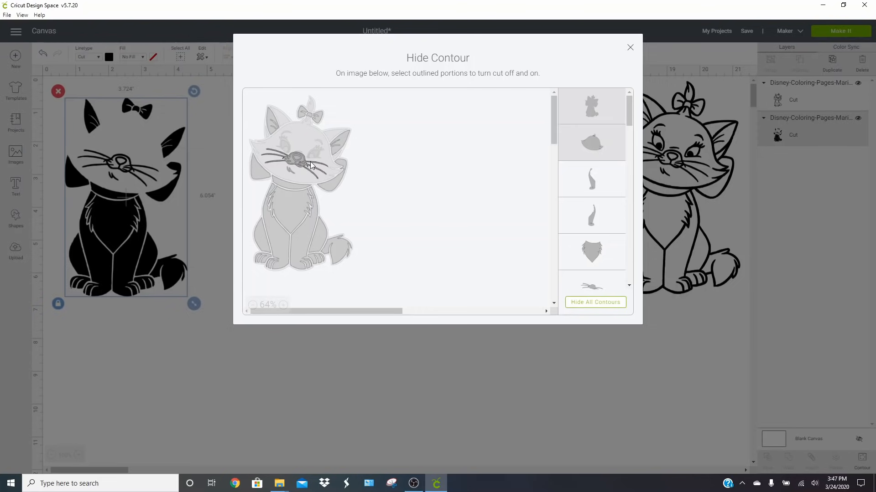
click(311, 165)
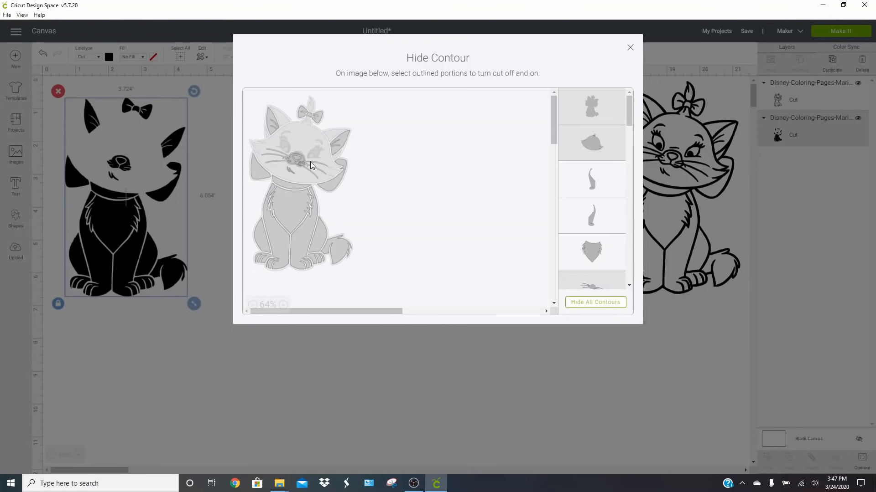
click(289, 173)
click(297, 164)
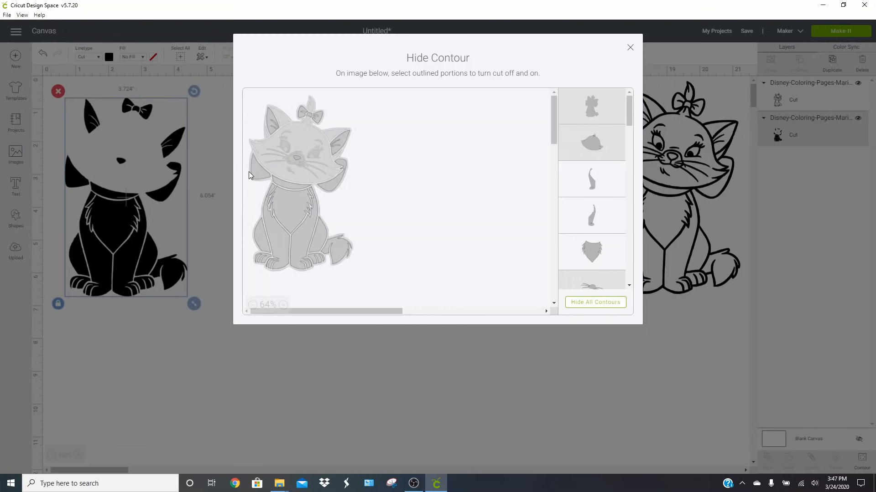
Step: Hide the contours of the cat's chest, legs, paws and tail, and finish the contour editing
click(280, 211)
click(279, 230)
click(318, 245)
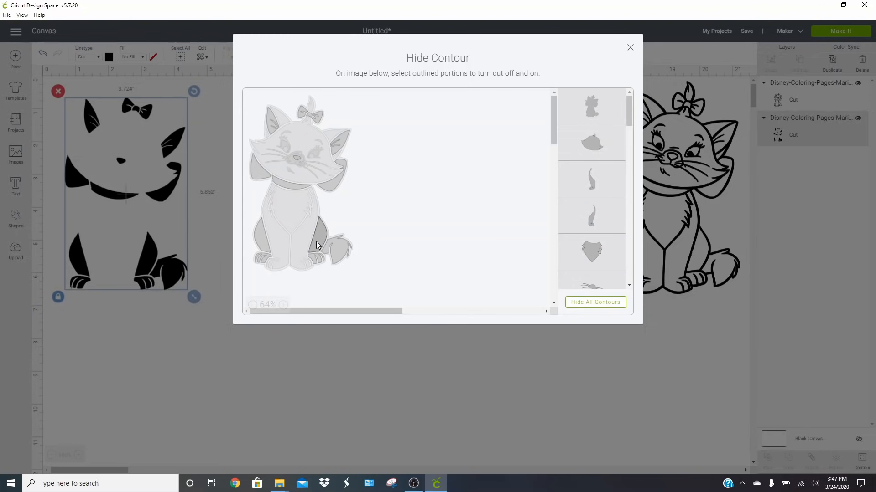
click(318, 245)
click(321, 260)
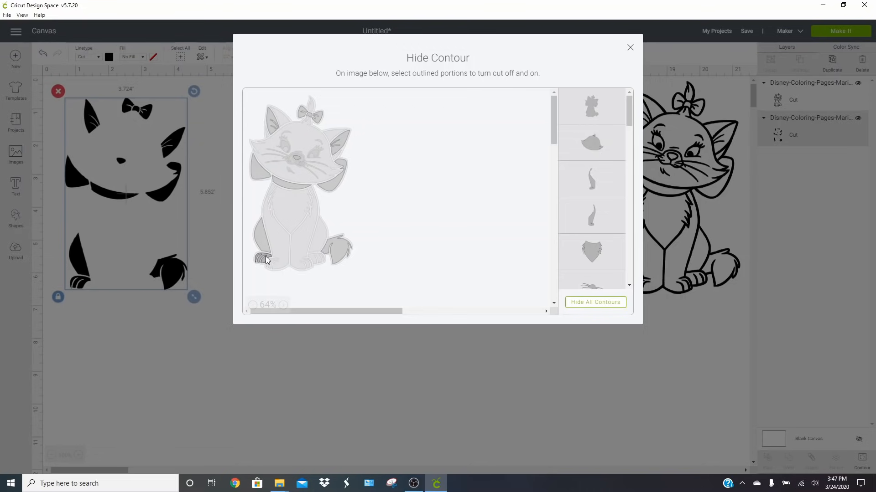
click(268, 260)
click(264, 236)
click(340, 251)
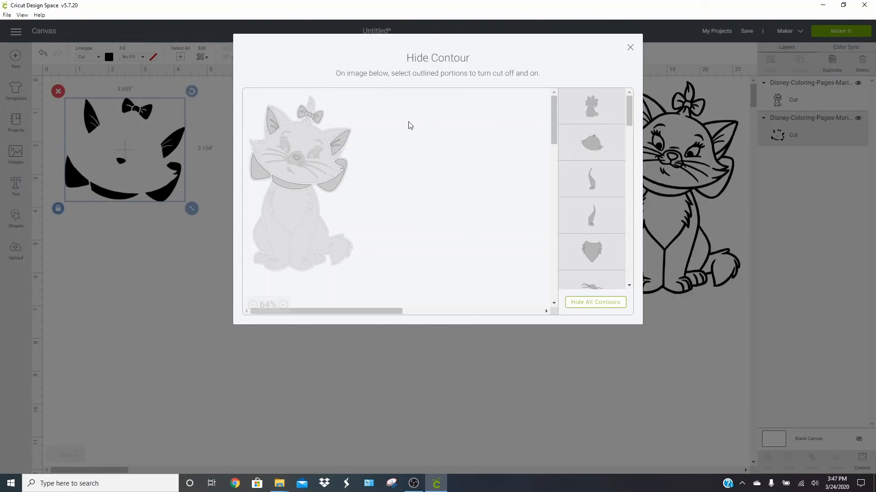
click(631, 50)
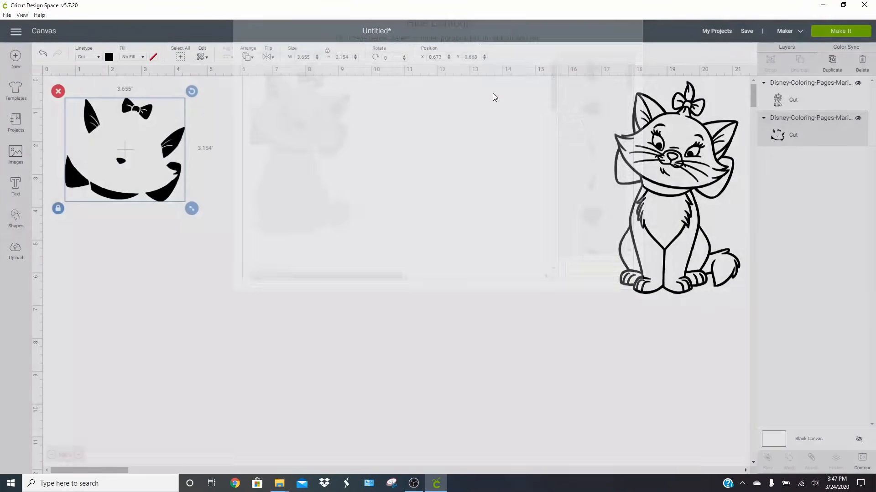
Step: Set the material color of the remaining ear, bow, collar and nose pieces to light pink
click(109, 57)
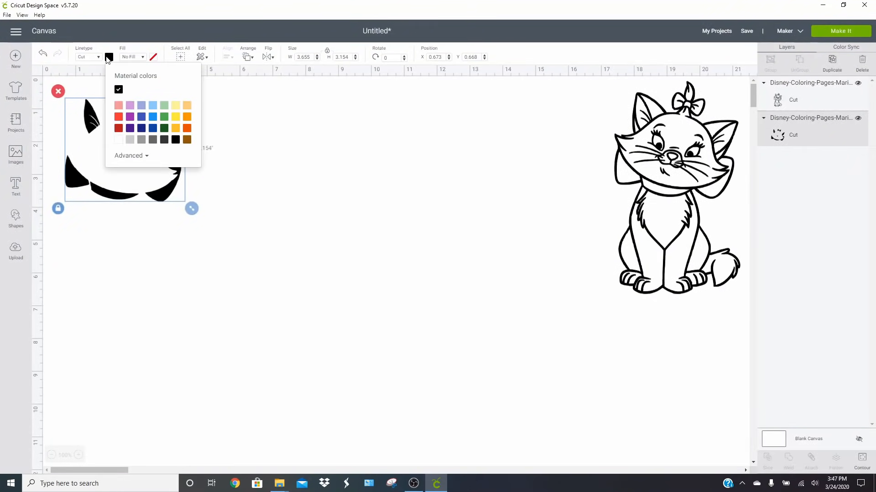
click(119, 105)
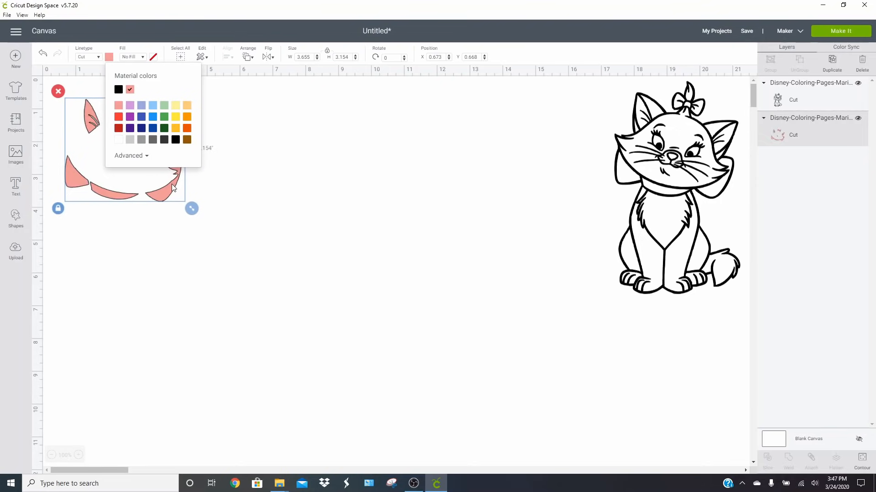
Step: Move the pink pieces clear of the cat, duplicate the full cat outline and place the copy apart from the original
drag(171, 184, 288, 201)
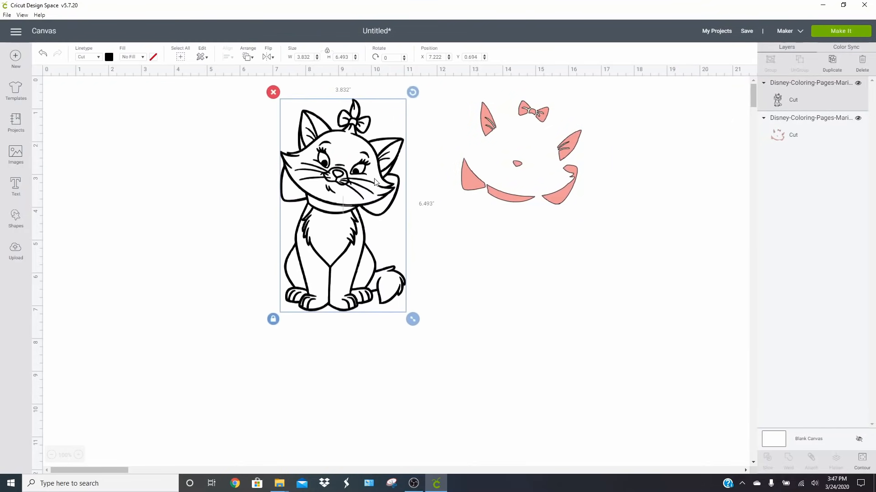
click(832, 63)
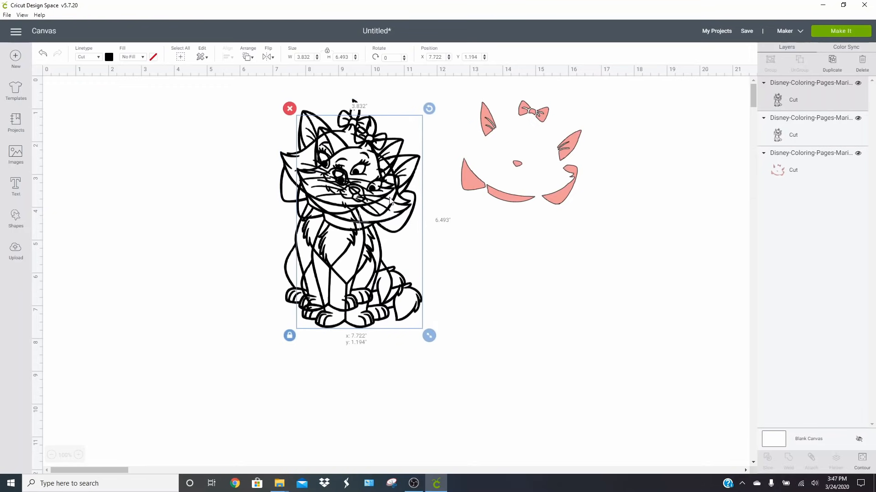
drag(385, 195, 139, 156)
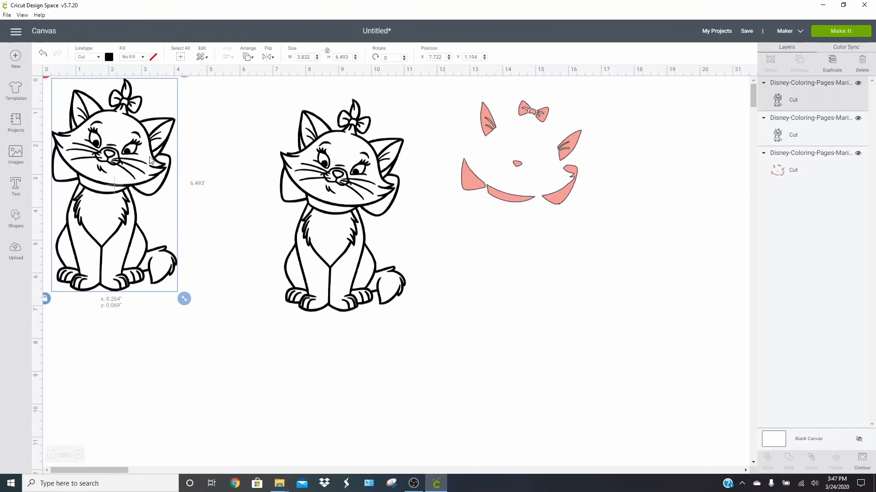
drag(319, 184, 490, 179)
Step: On the copied cat, hide the contours of the outer silhouette, left inner ear and both loops of the hair bow
click(115, 172)
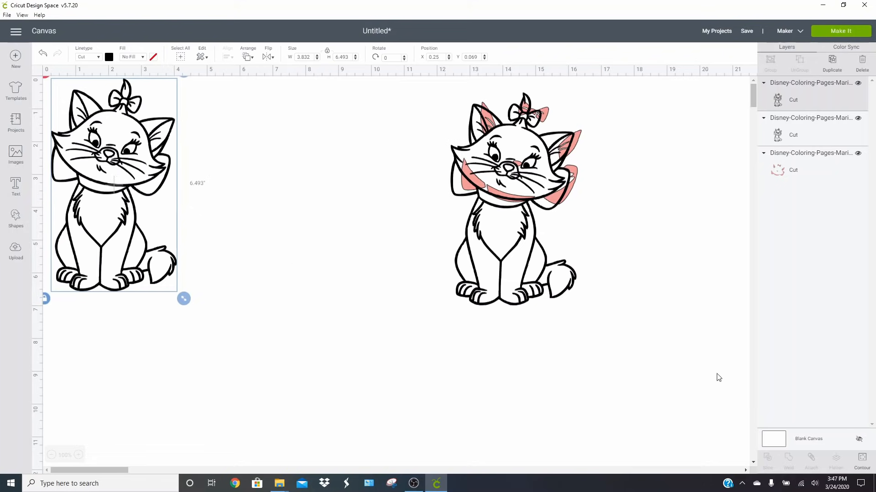
click(861, 459)
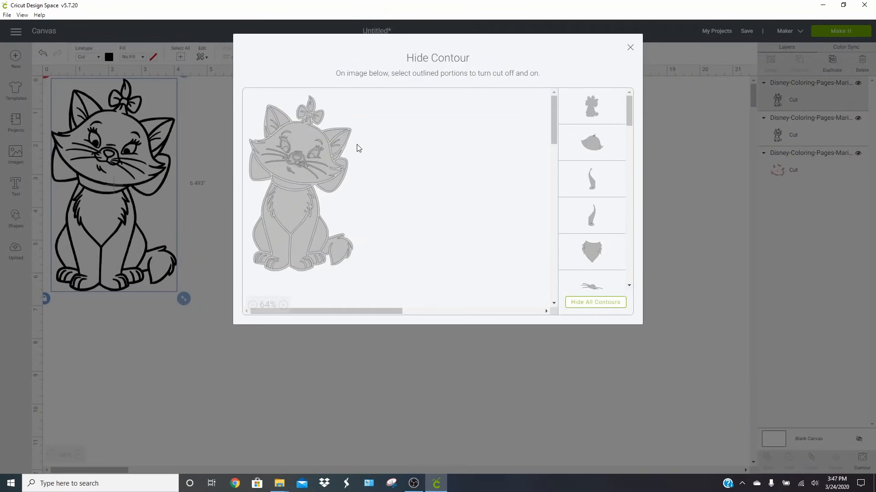
click(350, 168)
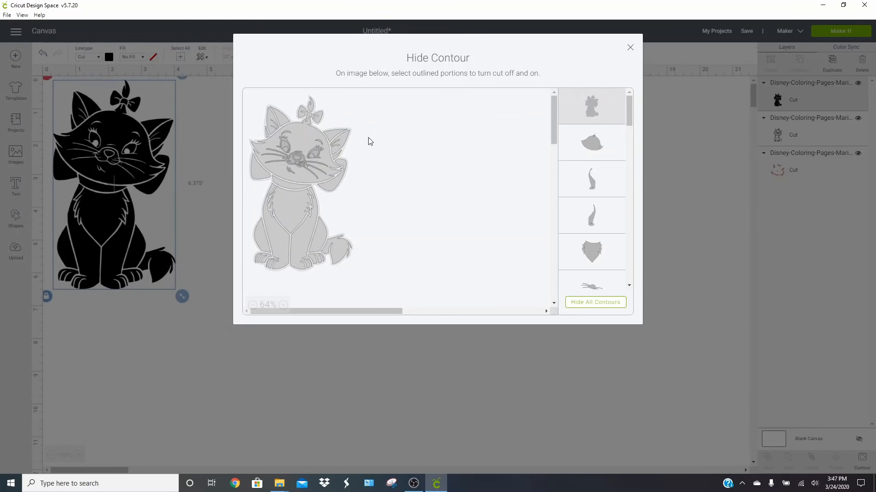
click(270, 119)
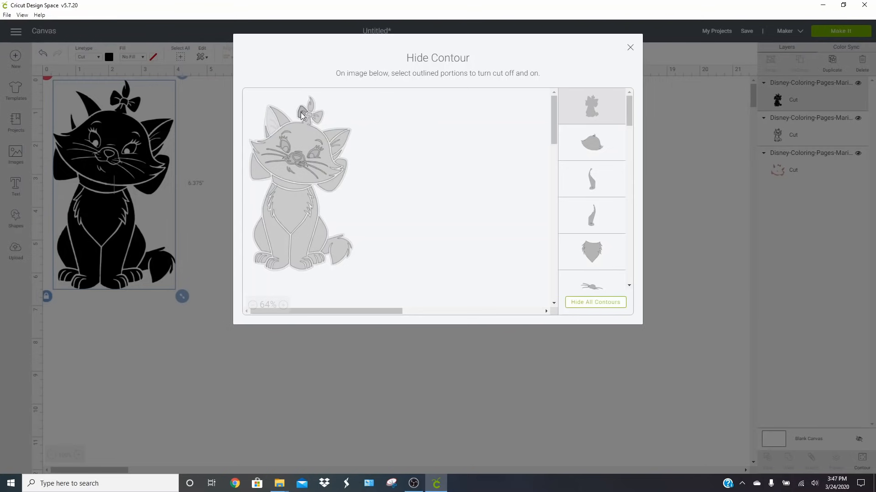
click(302, 118)
click(318, 117)
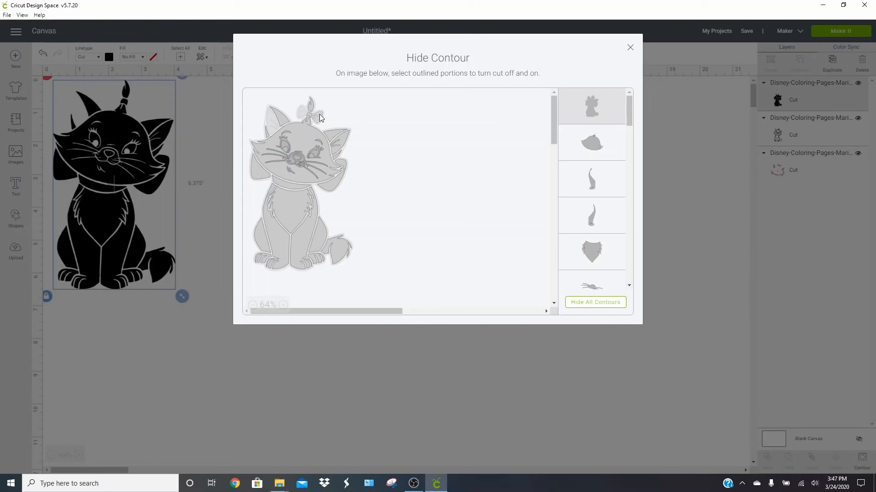
Step: Hide the contours of the collar, neck bow, hair bow knot and right inner ear, and finish the contour editing
click(271, 184)
click(258, 174)
click(324, 186)
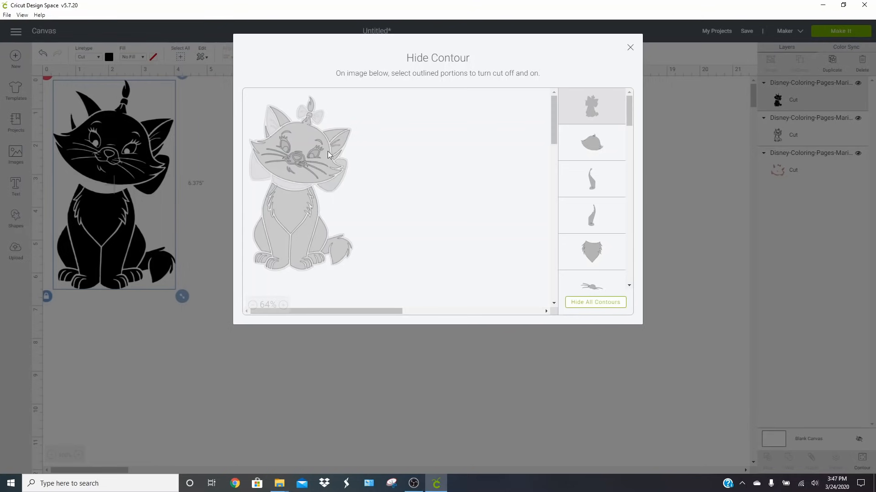
click(310, 120)
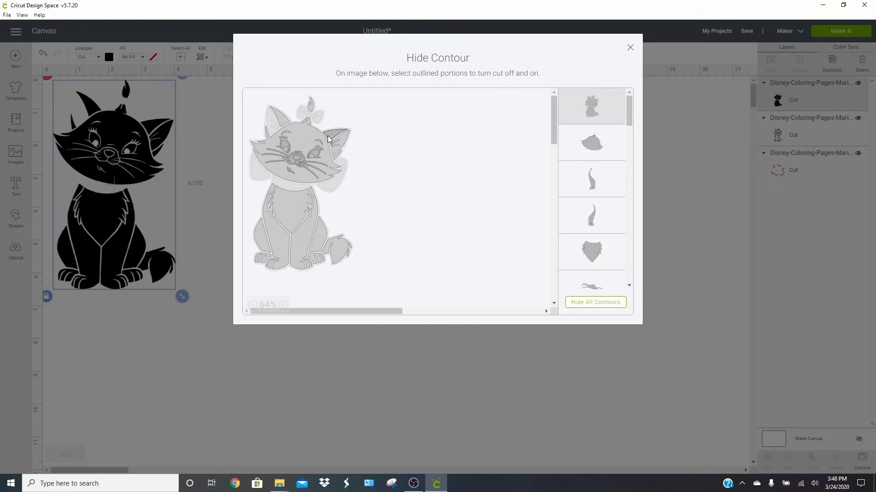
click(341, 137)
click(341, 137)
click(336, 147)
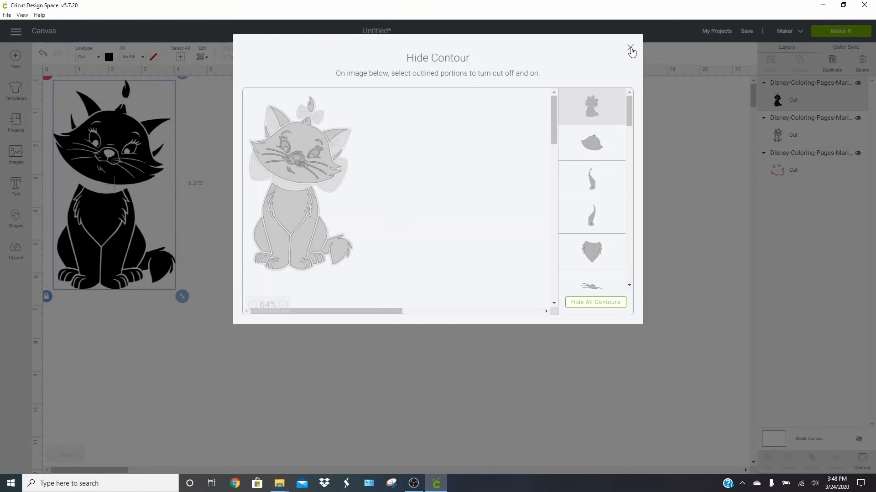
click(631, 49)
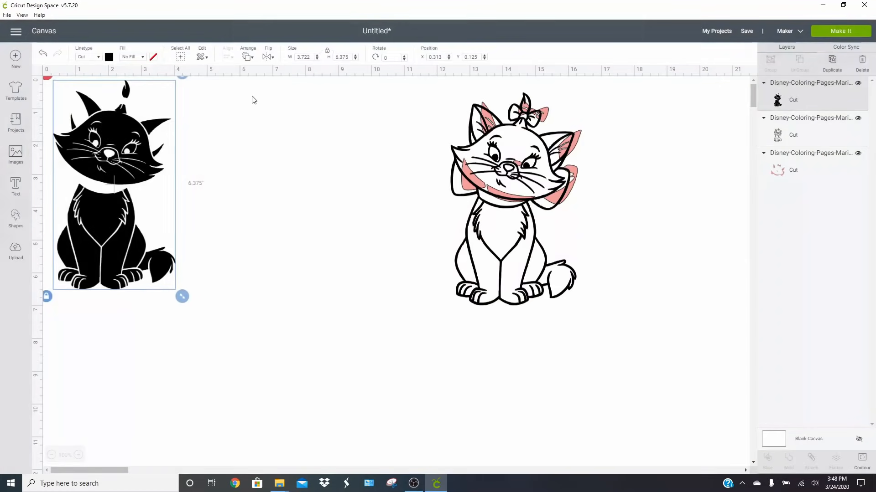
Step: Set the material color of the edited cat copy to light gray
click(109, 57)
click(130, 139)
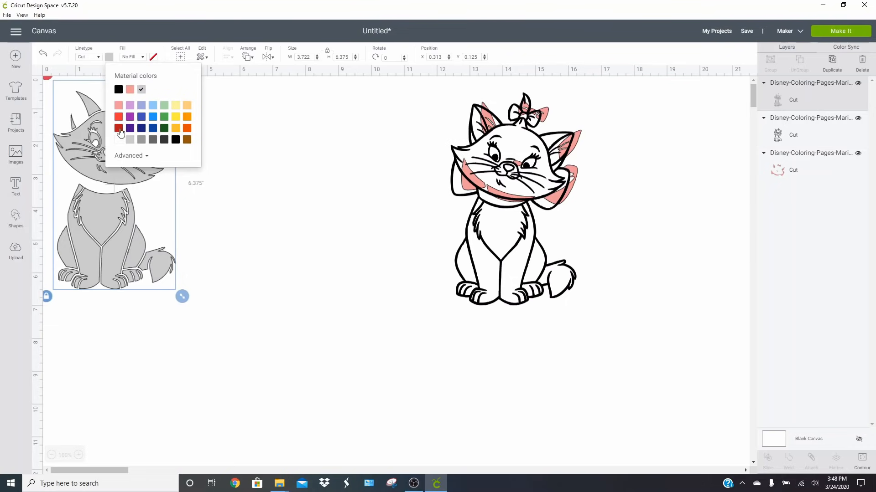
click(224, 230)
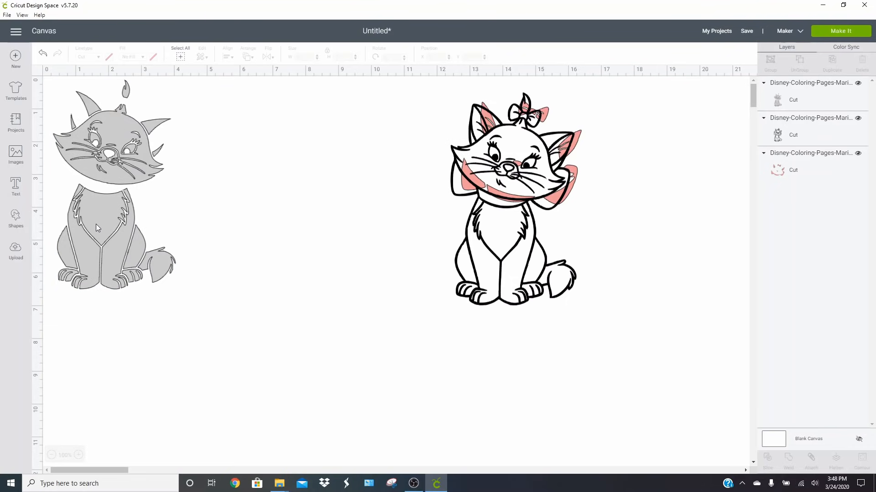
Step: Assemble the gray cat, the black outline and the pink pieces on top of one another, aligned to the outline
drag(100, 223, 337, 248)
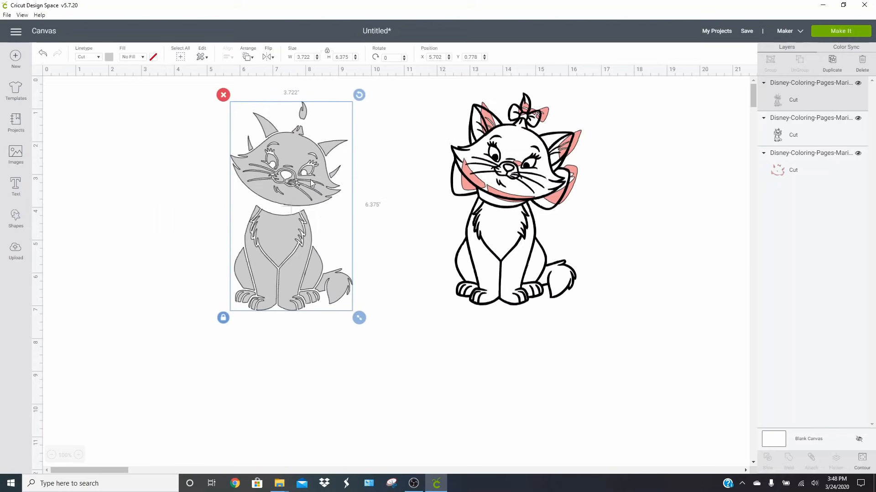
drag(501, 257, 281, 266)
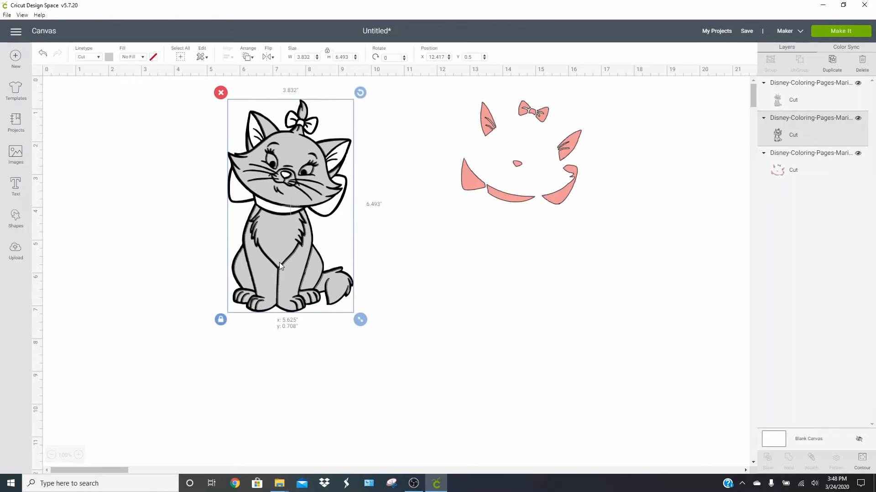
drag(279, 263, 280, 262)
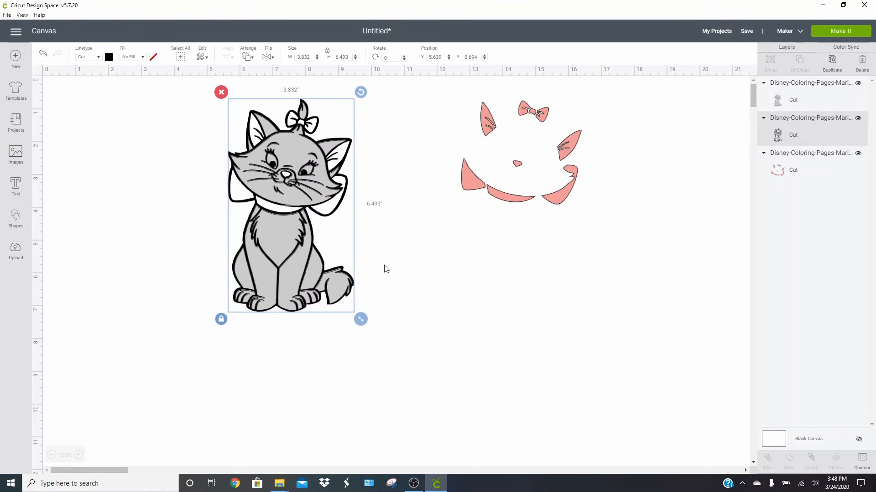
drag(565, 198, 337, 213)
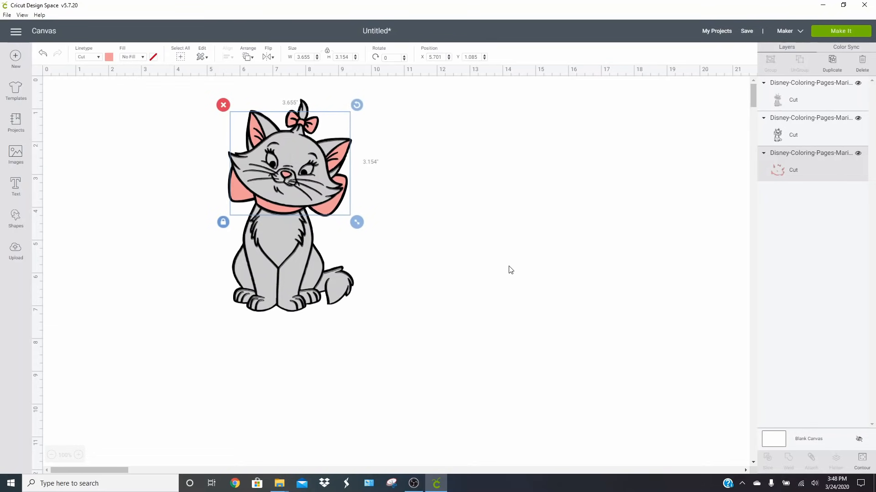
Step: Select the black outline layer and move it away from the gray and pink layers
click(811, 123)
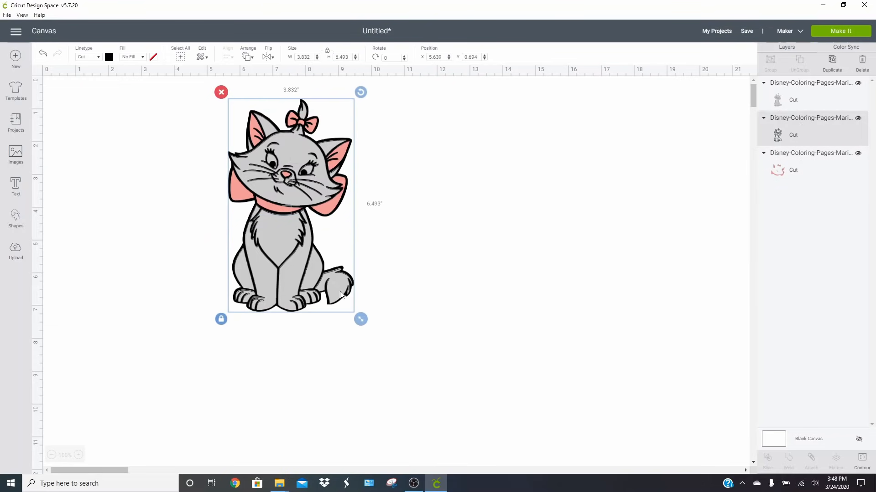
click(350, 284)
click(338, 274)
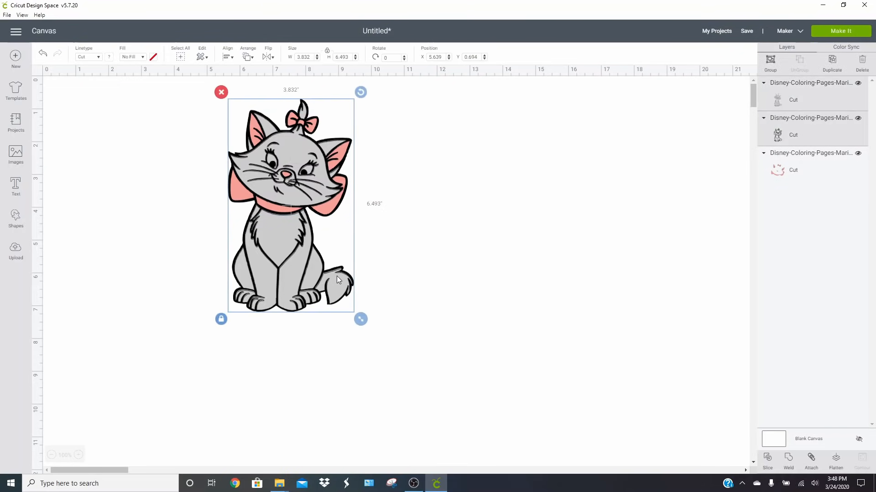
drag(337, 275, 480, 268)
click(313, 262)
drag(431, 246, 303, 227)
drag(420, 180, 139, 172)
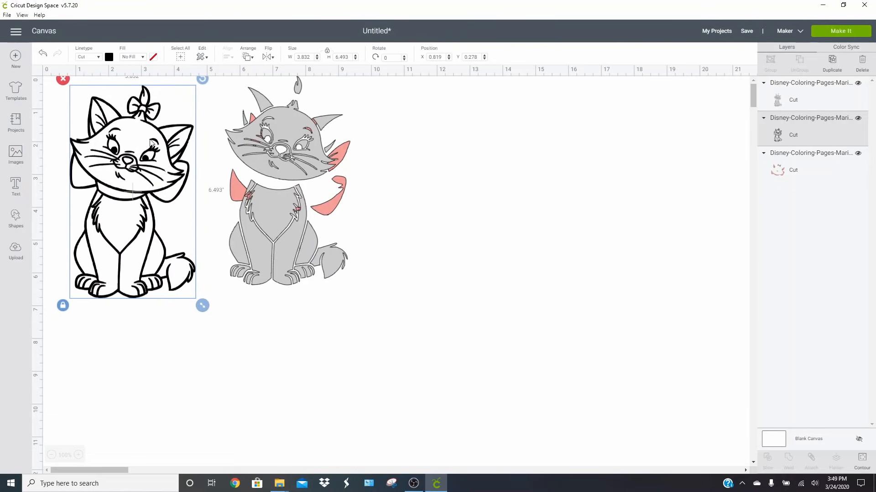
Step: Hide all contours of the black outline layer and stack the gray cat layer over the solid black silhouette
click(859, 462)
click(576, 303)
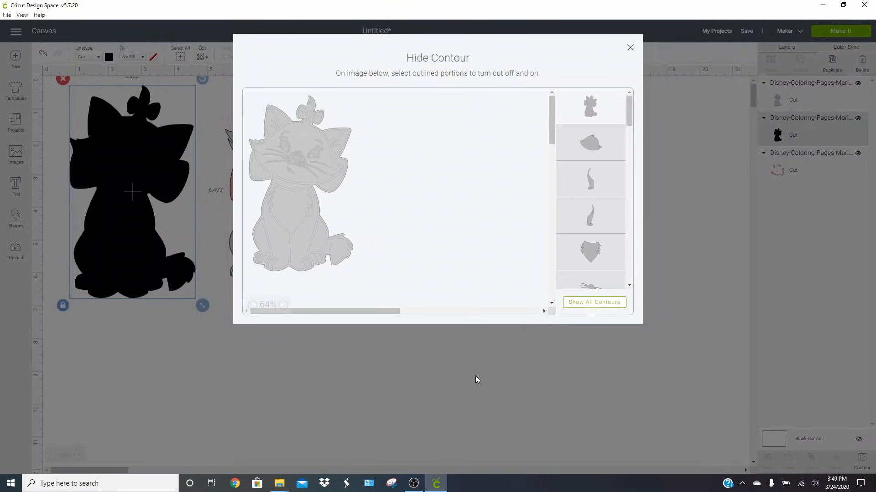
click(631, 47)
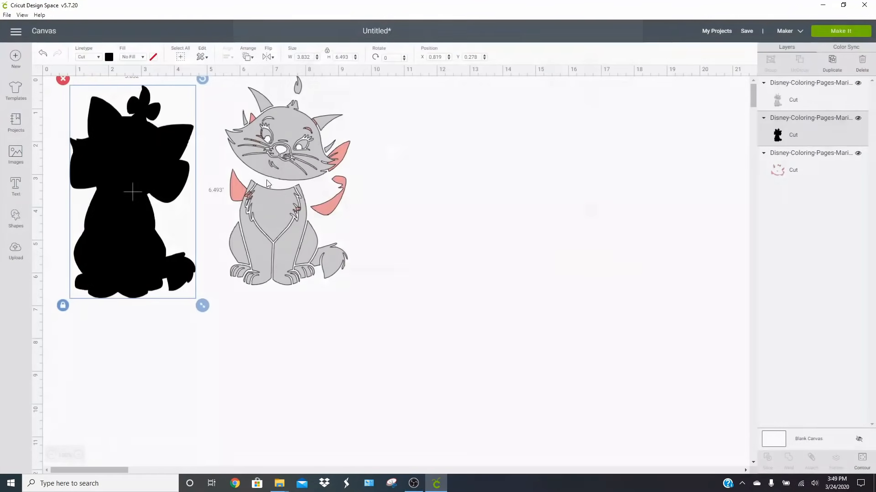
drag(154, 235, 509, 256)
drag(326, 251, 506, 306)
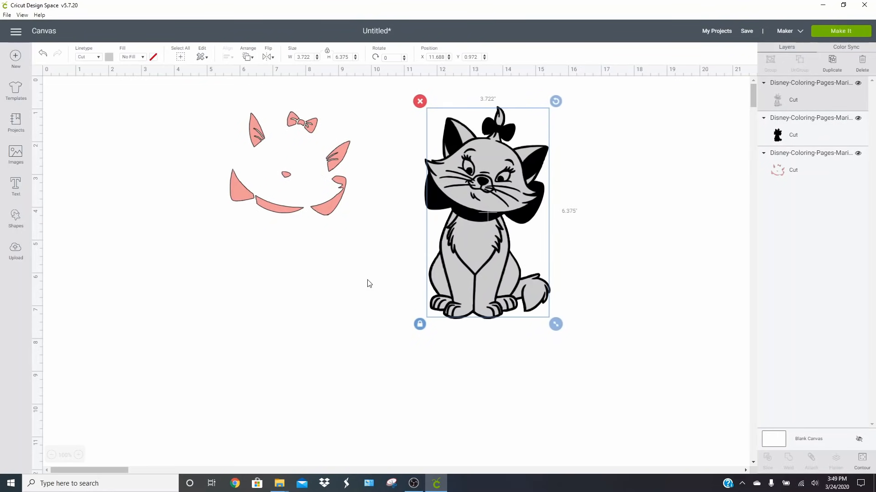
Step: Send the pink pieces to the front and align them over the cat's ears, bows, collar and nose
drag(327, 208, 343, 237)
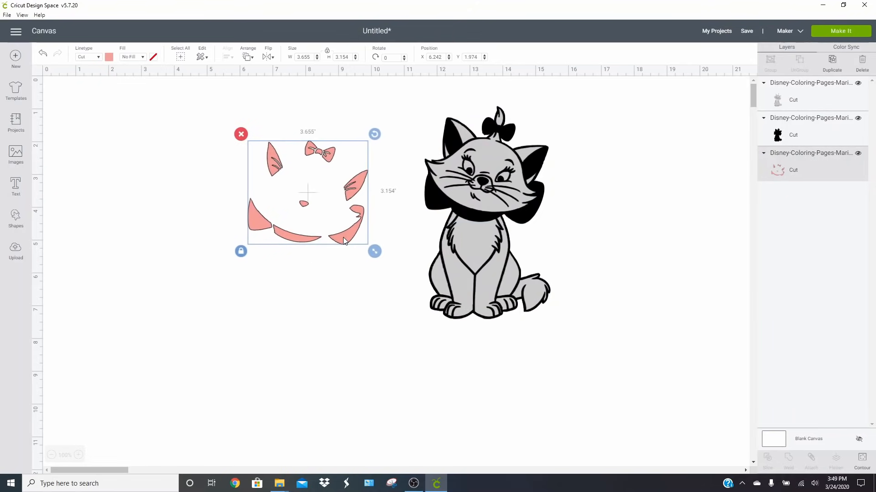
right_click(345, 239)
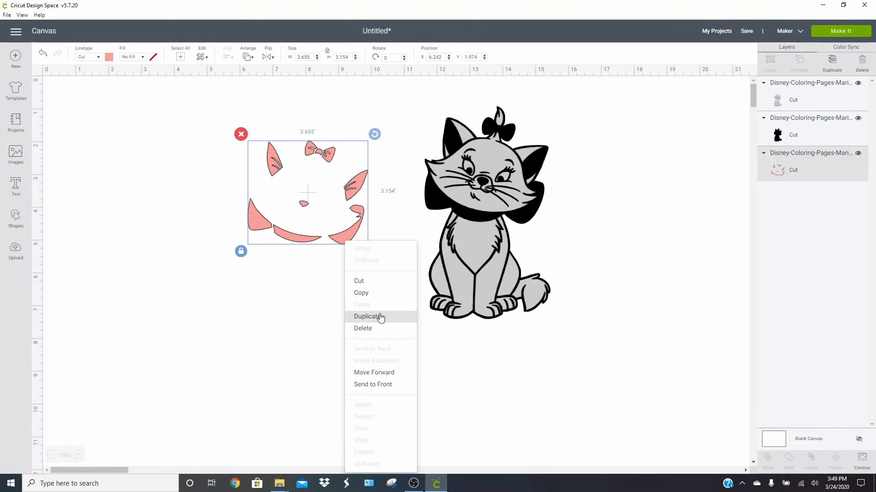
click(373, 385)
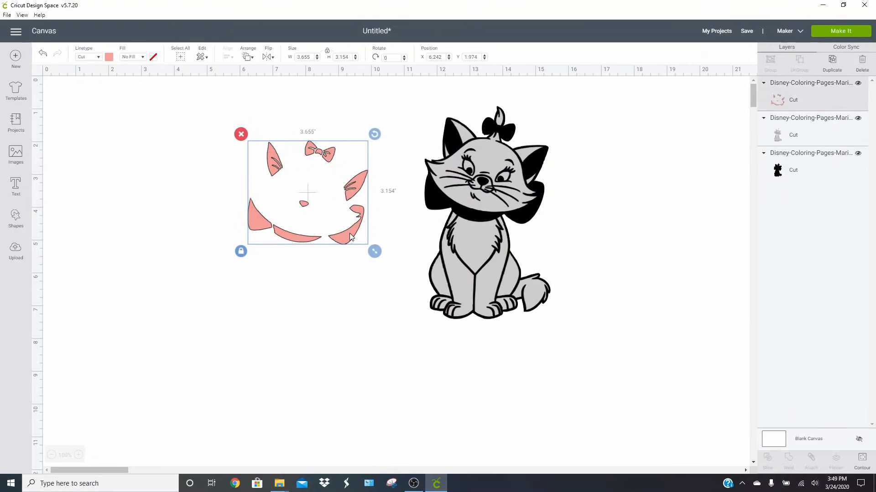
drag(350, 234, 530, 214)
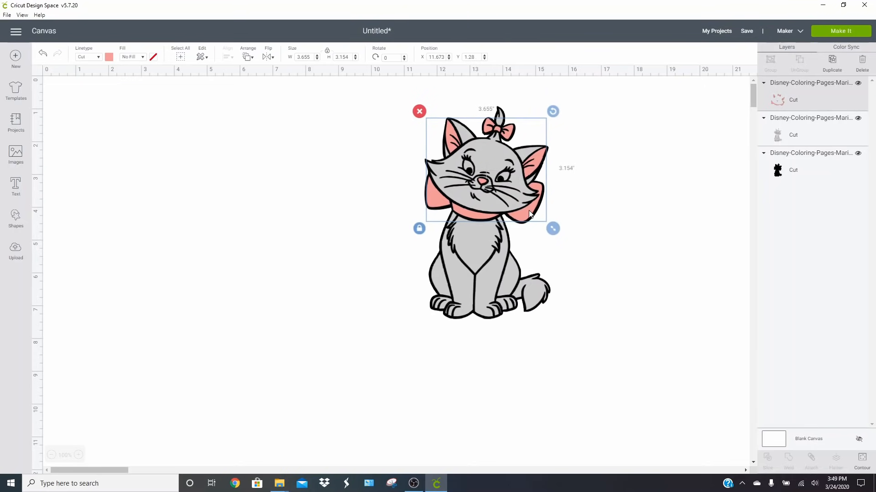
click(573, 212)
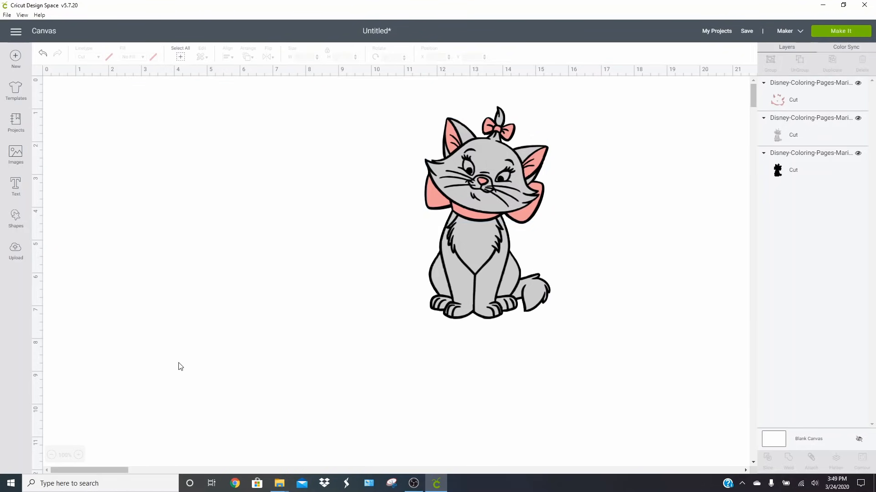
Step: Insert a star shape on the canvas beside the cat
click(16, 218)
click(53, 251)
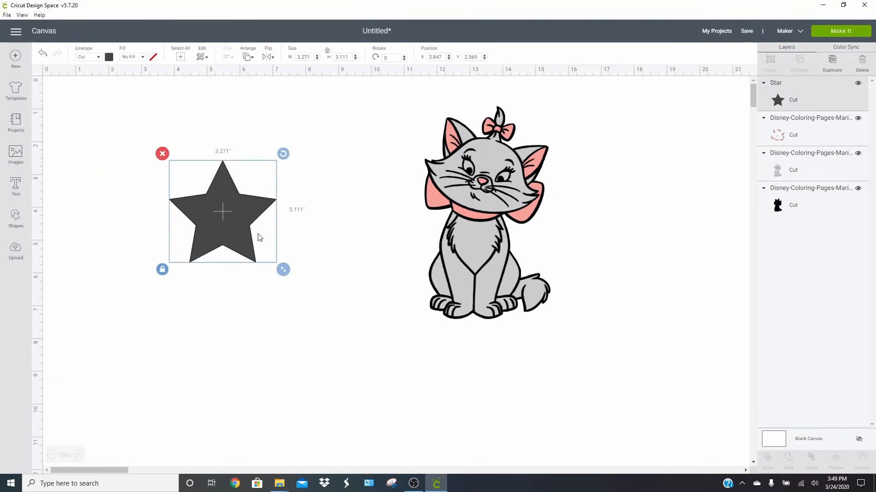
click(832, 62)
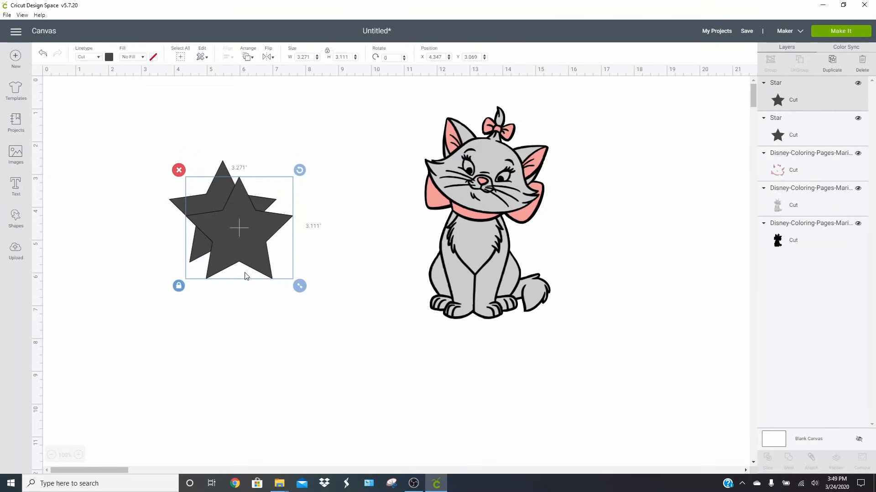
click(234, 250)
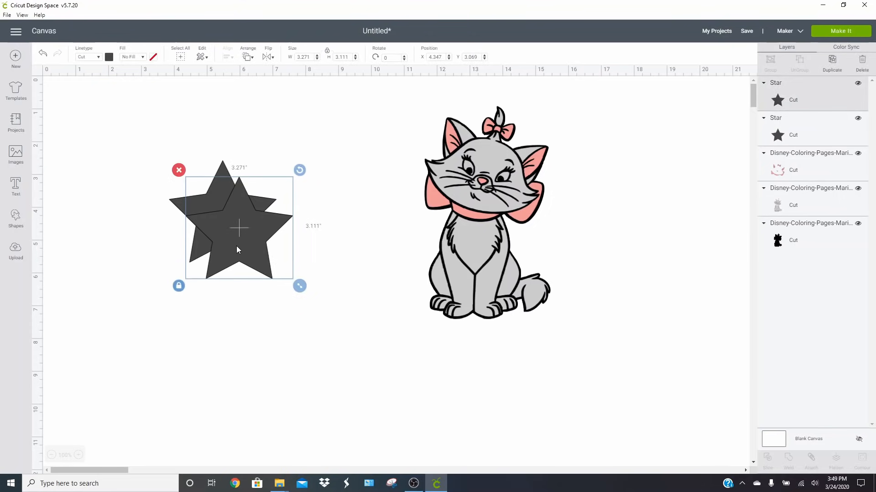
key(Delete)
Step: Shrink the star to about 0.81 inches wide and duplicate it
click(236, 242)
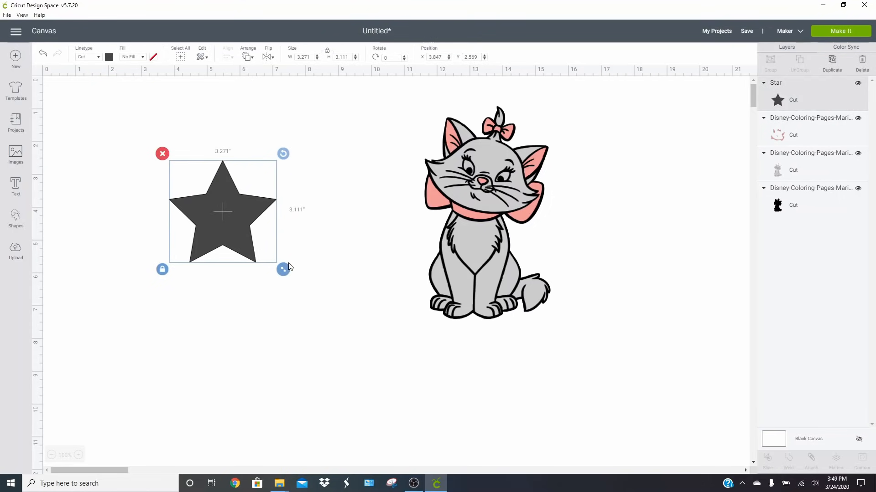
drag(283, 269, 199, 181)
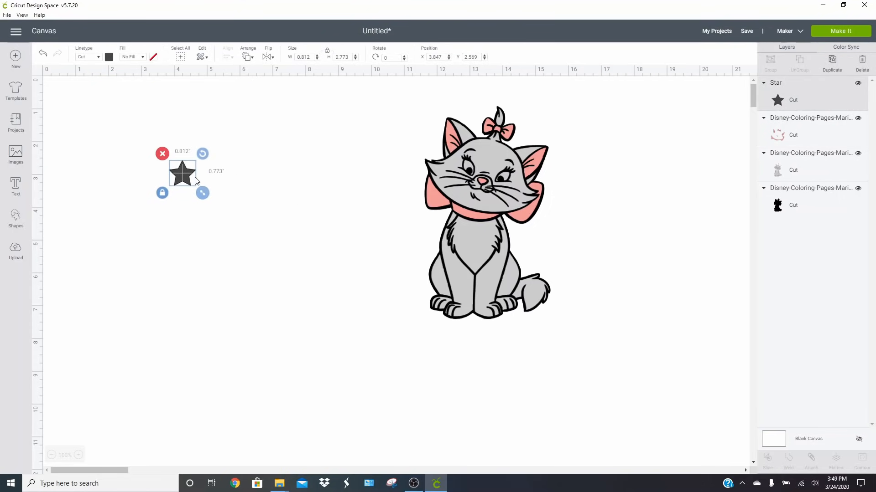
click(831, 62)
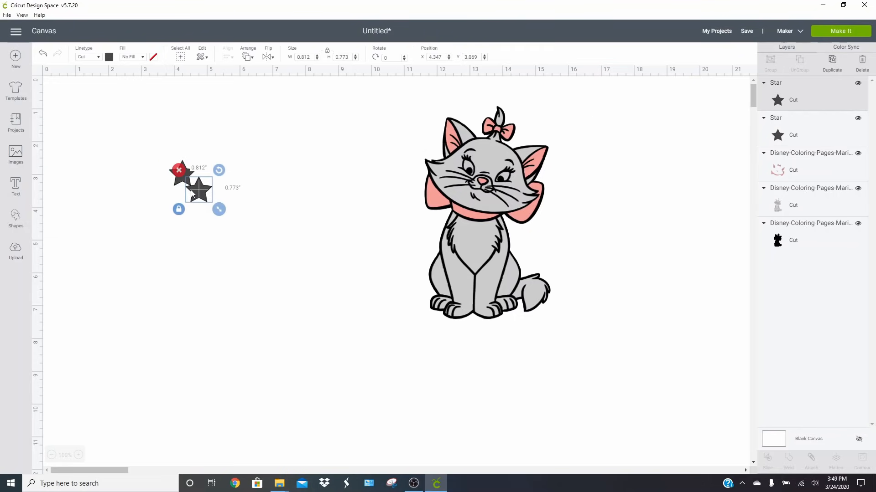
Step: Place the two stars on either side of the cat's chest and attach them to each other
drag(192, 194, 421, 231)
drag(181, 175, 532, 243)
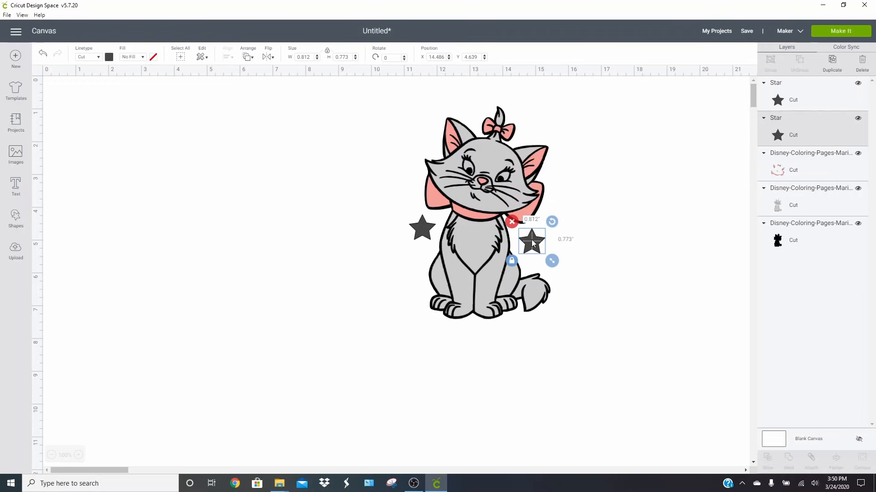
shift+click(427, 233)
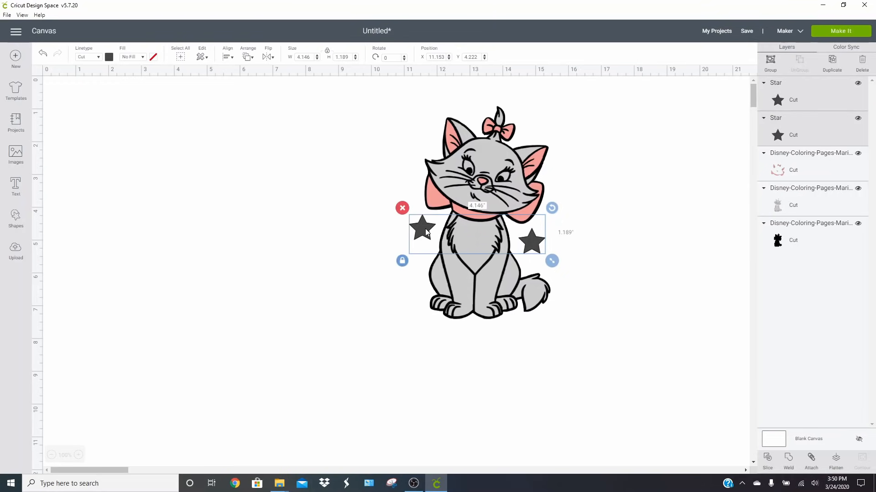
shift+click(806, 159)
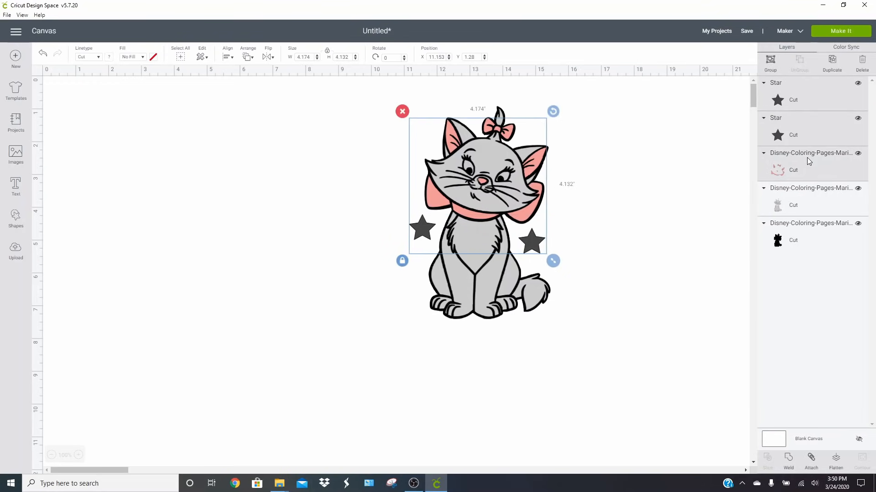
click(589, 242)
click(536, 243)
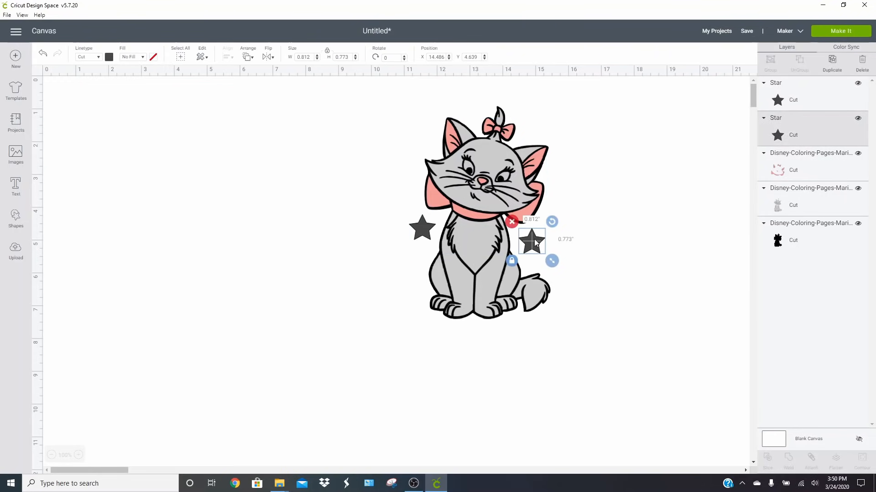
shift+click(422, 224)
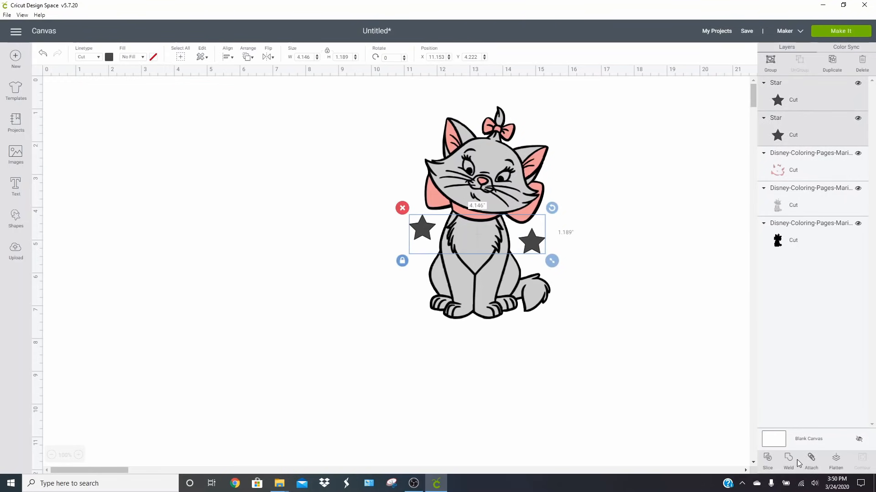
click(810, 461)
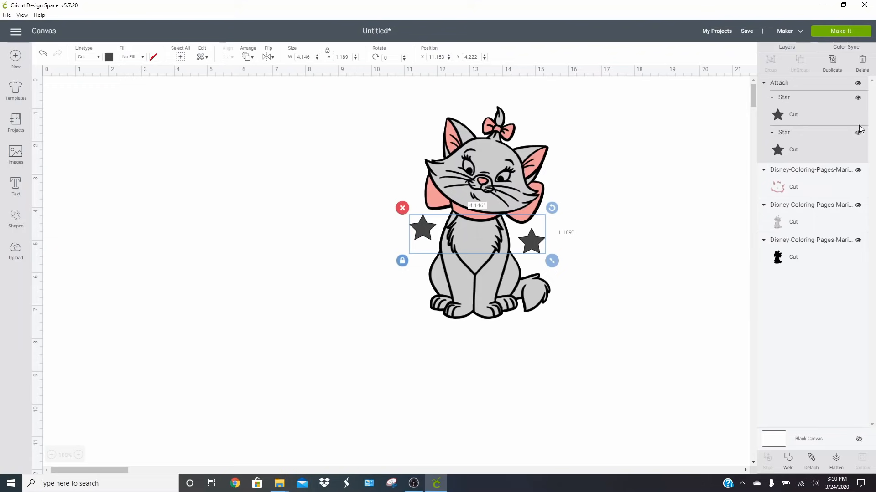
Step: Duplicate the attached star pair twice and stack all three pairs centered on each other beside the cat's chest
click(832, 61)
click(833, 62)
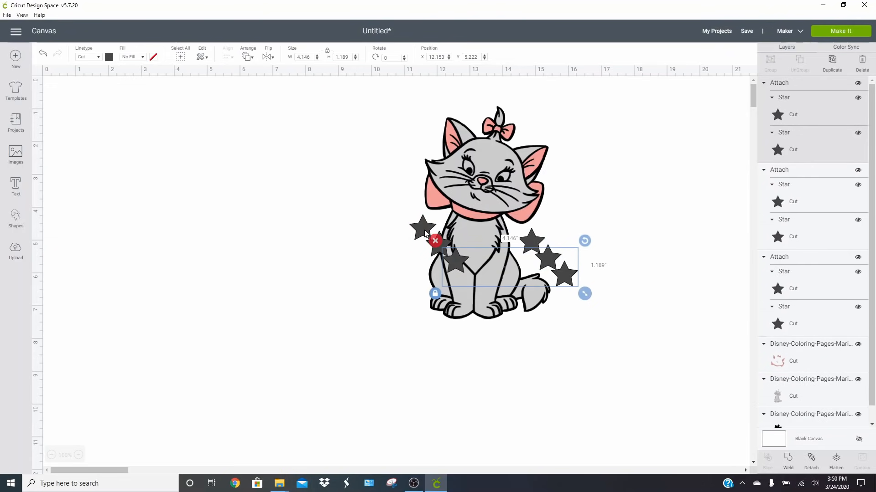
shift+click(786, 182)
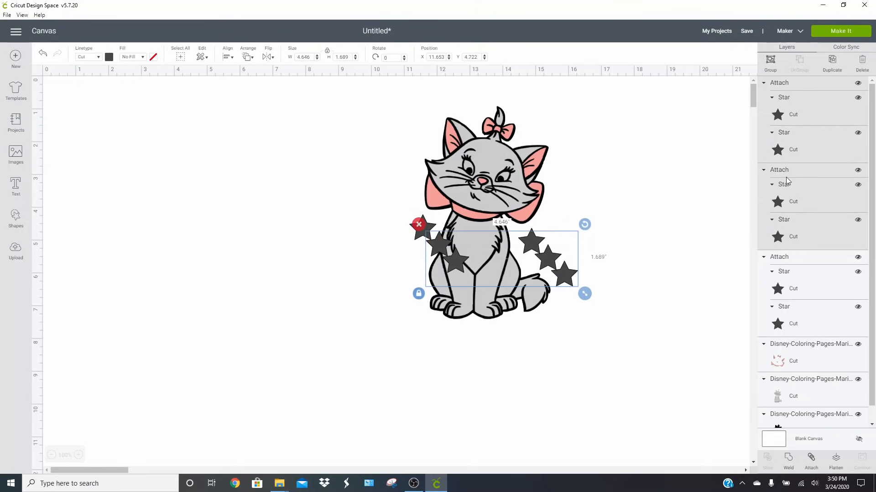
shift+click(787, 258)
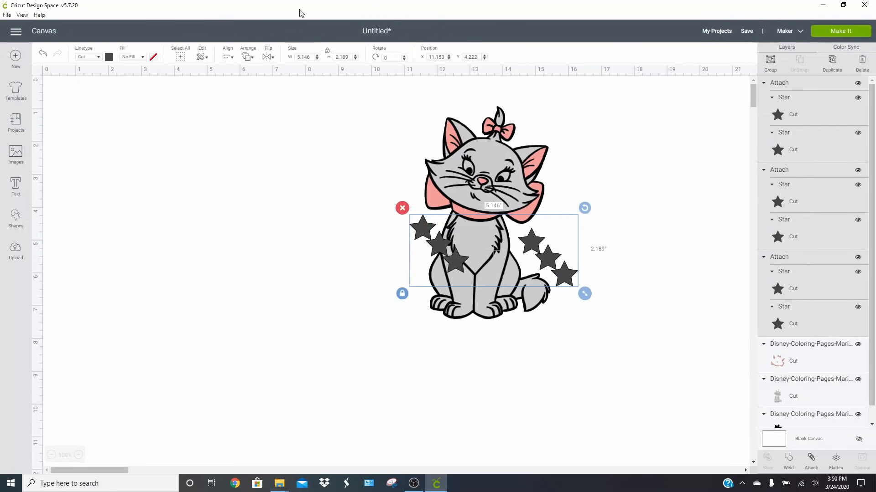
click(227, 56)
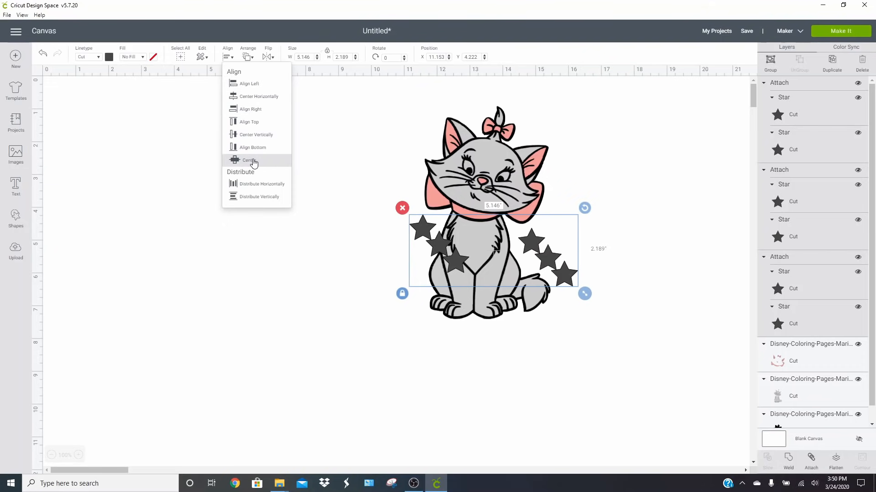
click(254, 163)
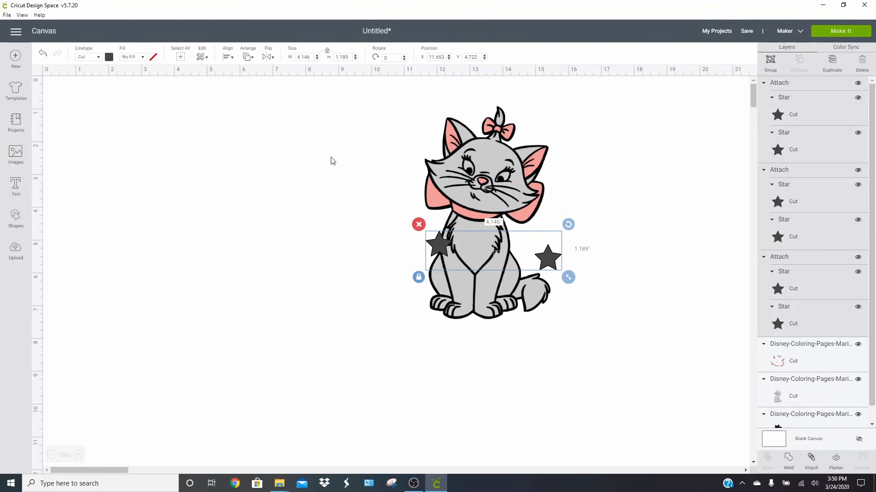
drag(553, 261, 536, 241)
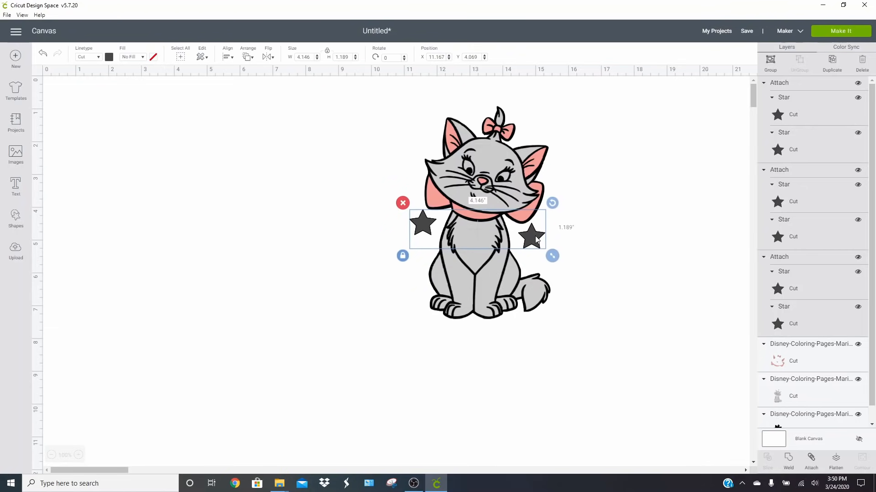
Step: Attach the first star pair to the pink cat layer so the stars take its color
click(823, 84)
shift+click(788, 362)
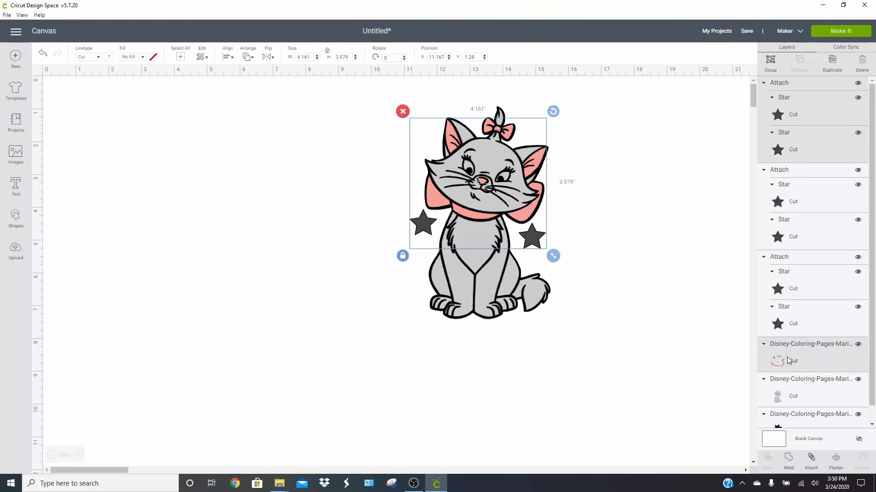
click(811, 459)
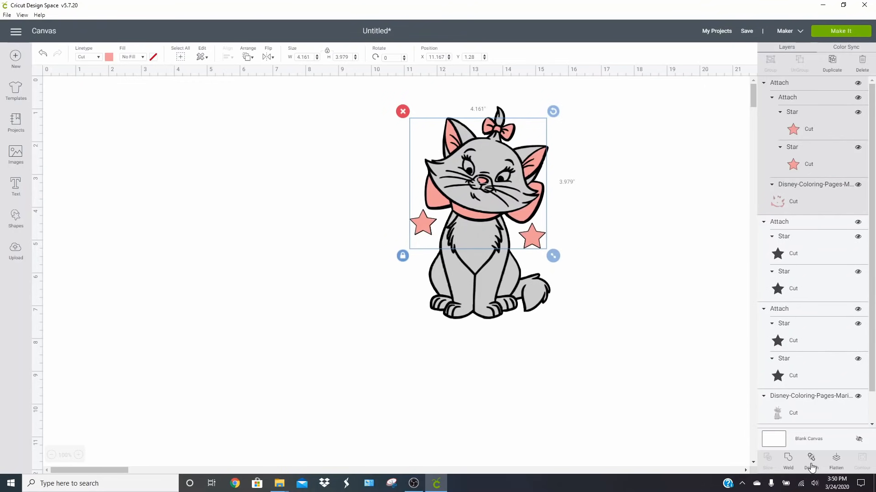
Step: Attach the second star pair to the gray cat layer
click(811, 232)
scroll(814, 291, down, 2)
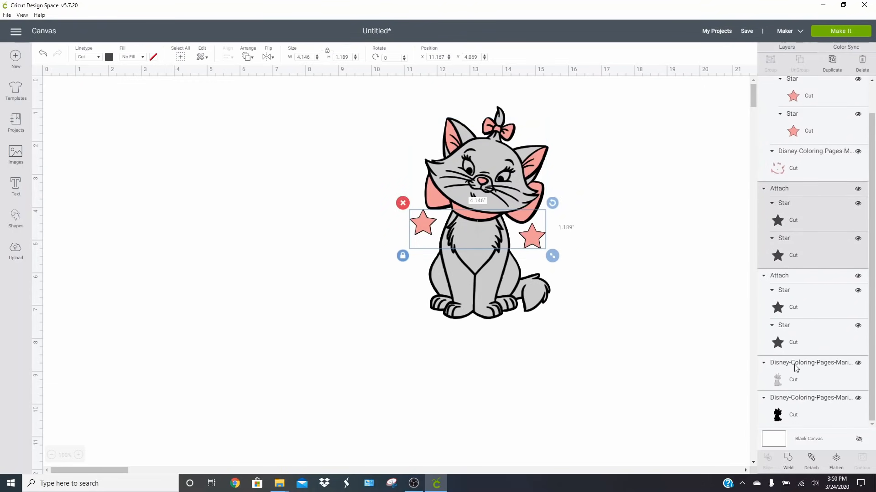
shift+click(796, 371)
click(812, 459)
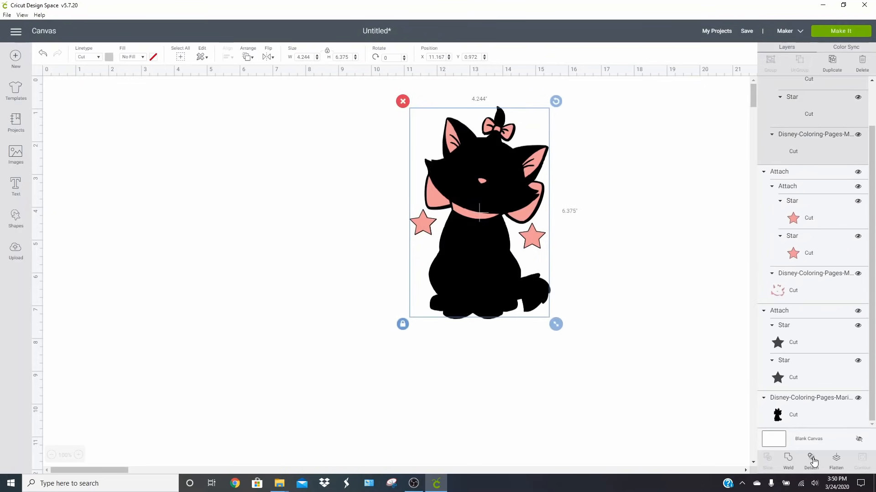
Step: Attach the remaining star pair to the solid black silhouette layer
click(805, 342)
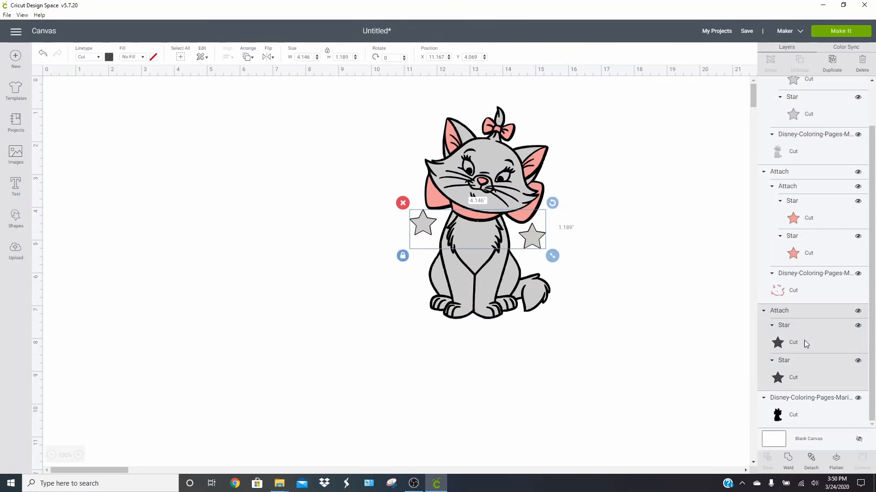
shift+click(804, 404)
click(811, 459)
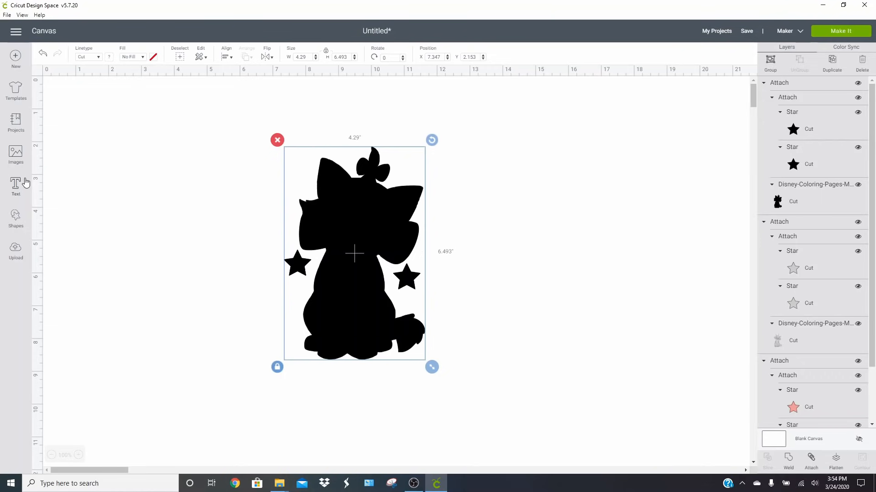
Step: Add the text "Cause' I'm Lady" and place it above the cat
click(23, 184)
text(C)
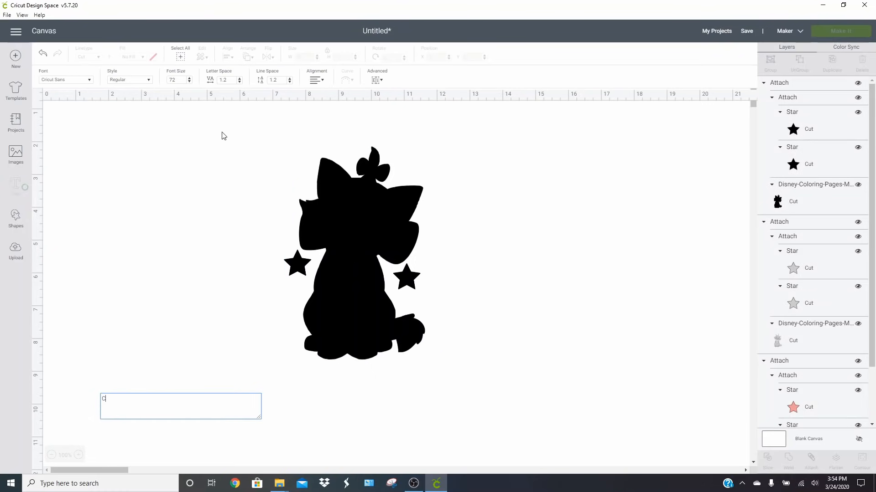
text(ause)
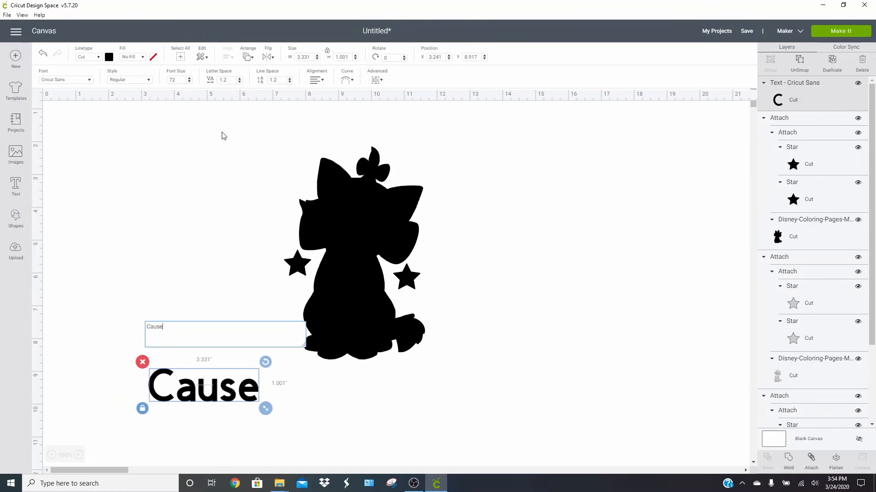
text(' I'm L)
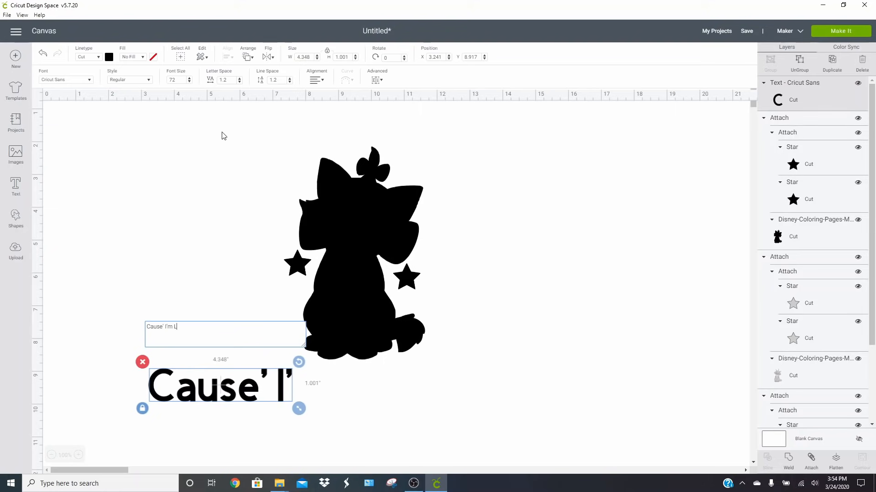
text(ady)
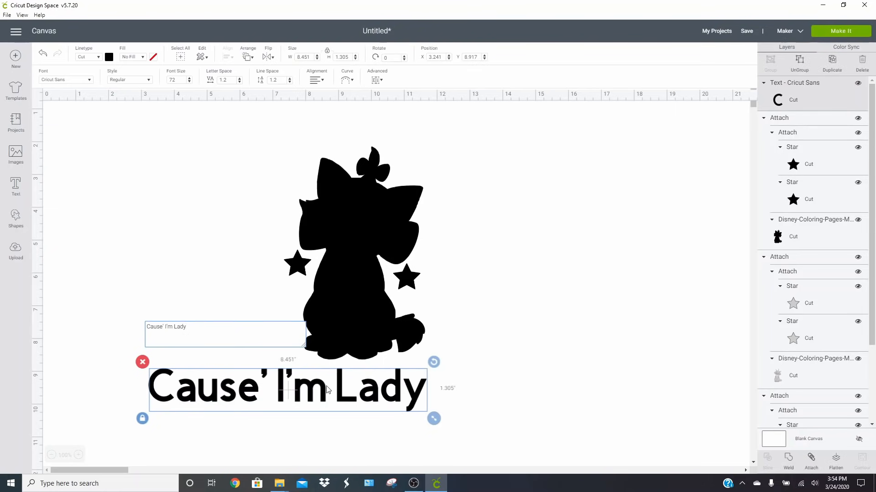
drag(322, 389, 371, 117)
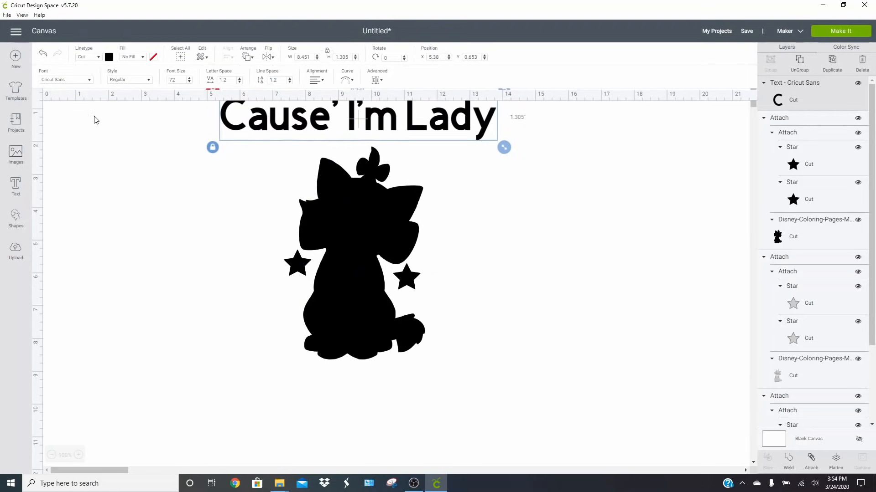
Step: Change the text to the system font Magnolia Sky, searching the fonts for "mag"
click(69, 80)
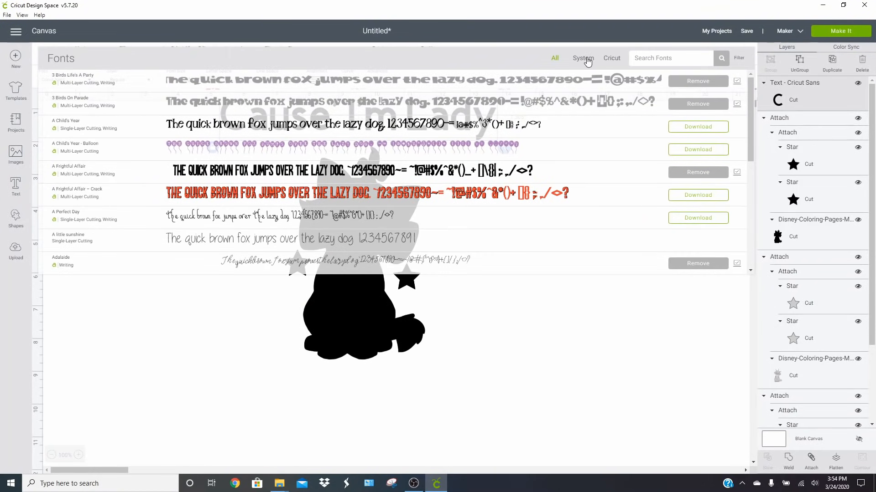
click(587, 62)
scroll(321, 166, down, 5)
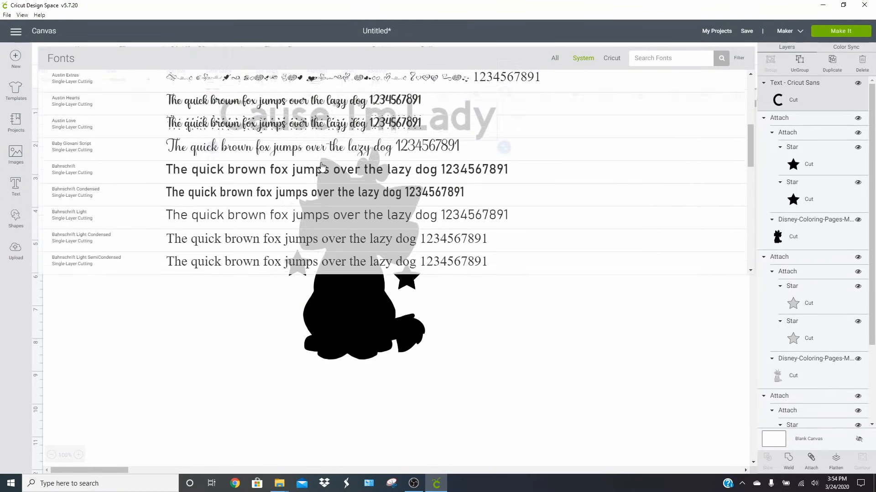
scroll(322, 166, down, 2)
scroll(320, 168, up, 3)
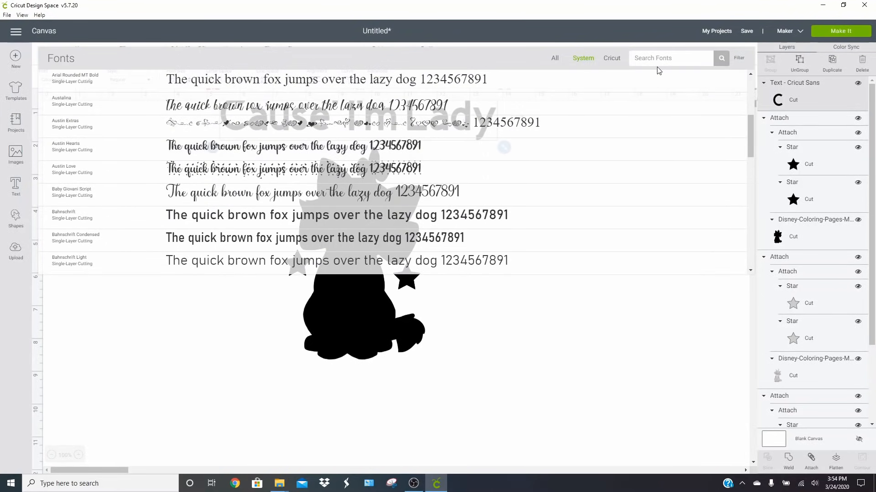
text(mag)
click(411, 105)
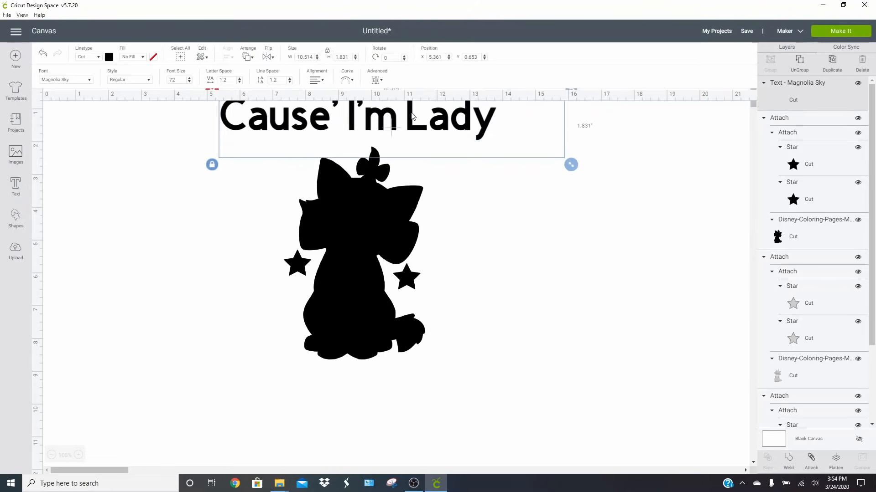
Step: Set the text's letter spacing to -1.2 and move it to the empty canvas area beside the cat's head
drag(433, 162, 320, 409)
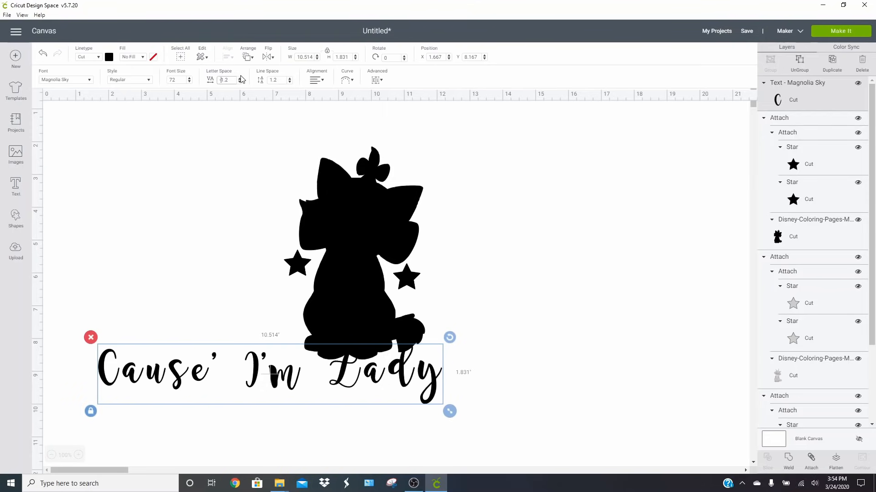
key(Return)
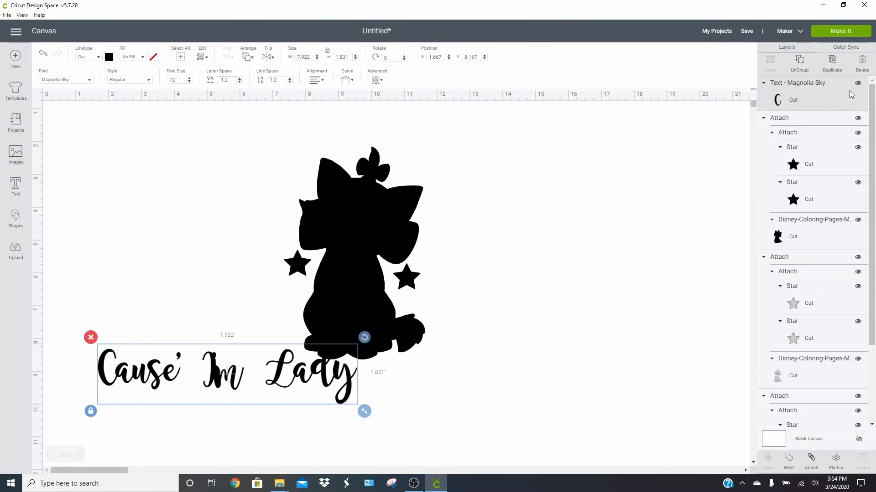
drag(219, 395, 569, 180)
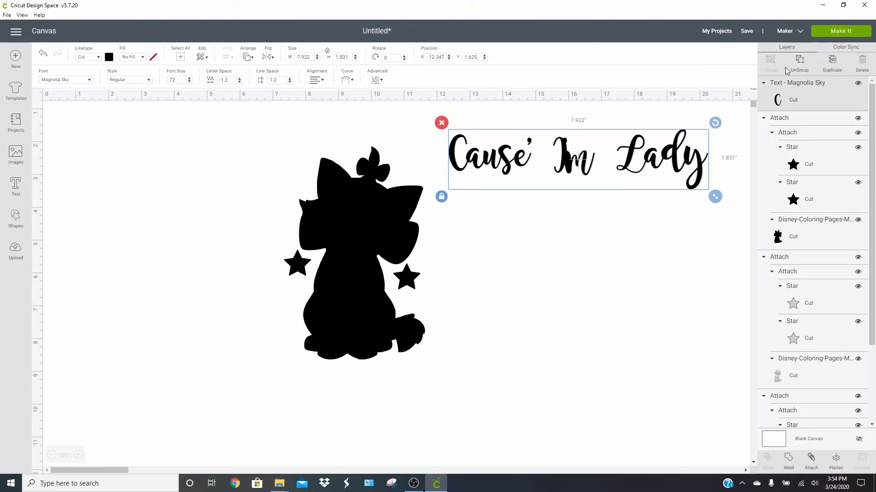
Step: Ungroup the text into letters and shift the m and apostrophe of "I'm" so they no longer overlap
click(800, 59)
drag(577, 161, 588, 162)
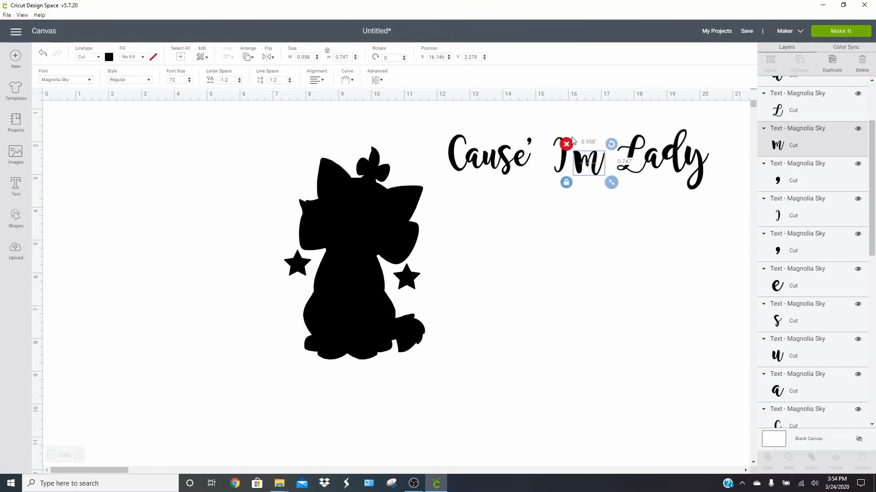
click(571, 143)
drag(566, 138, 572, 138)
click(573, 223)
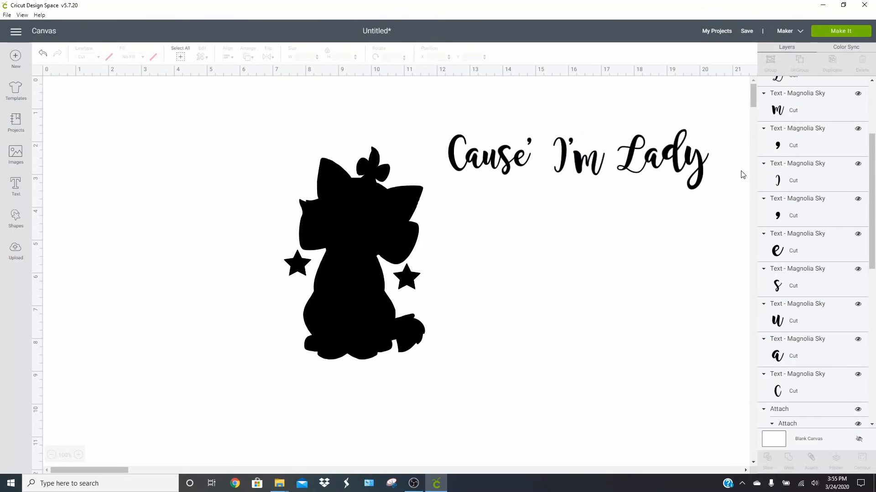
Step: Move the letters of "Cause'" together closer to "I'm"
drag(742, 173, 450, 125)
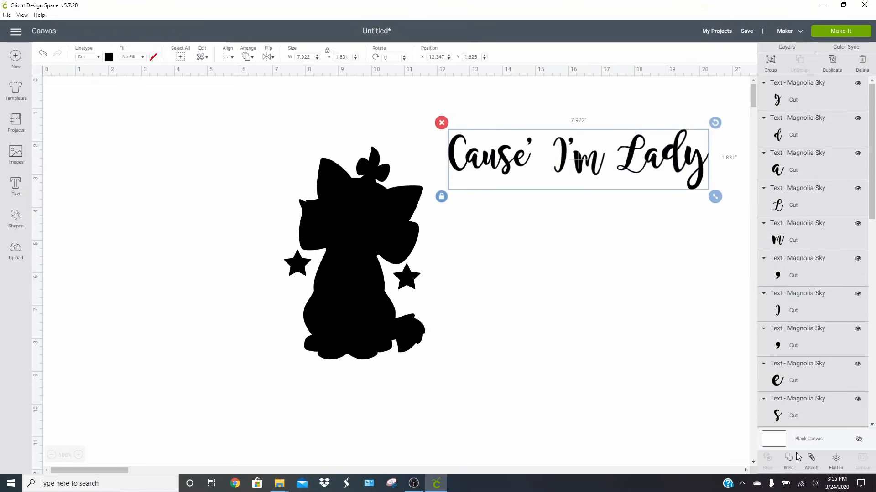
click(649, 229)
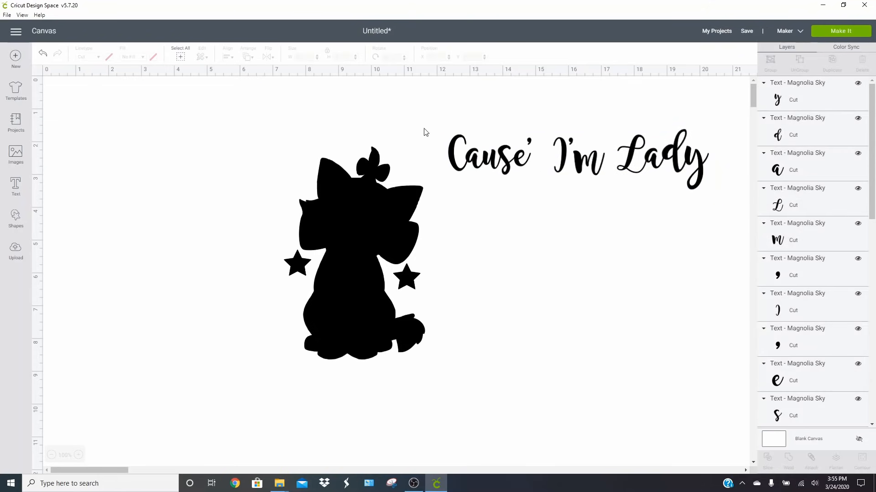
drag(441, 141, 479, 149)
click(543, 183)
click(645, 194)
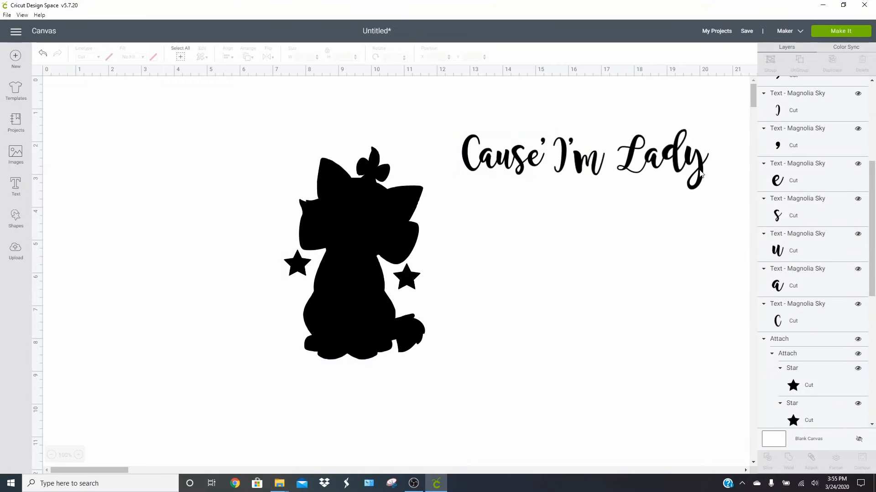
Step: Move the letters of "Lady" together closer to "I'm" so the caption's words are evenly spaced
drag(730, 160, 615, 141)
drag(666, 156, 658, 155)
click(651, 224)
Step: Weld all the caption letters into one shape and change its color to the light gray material color used by the gray cat
drag(688, 205, 454, 119)
click(790, 466)
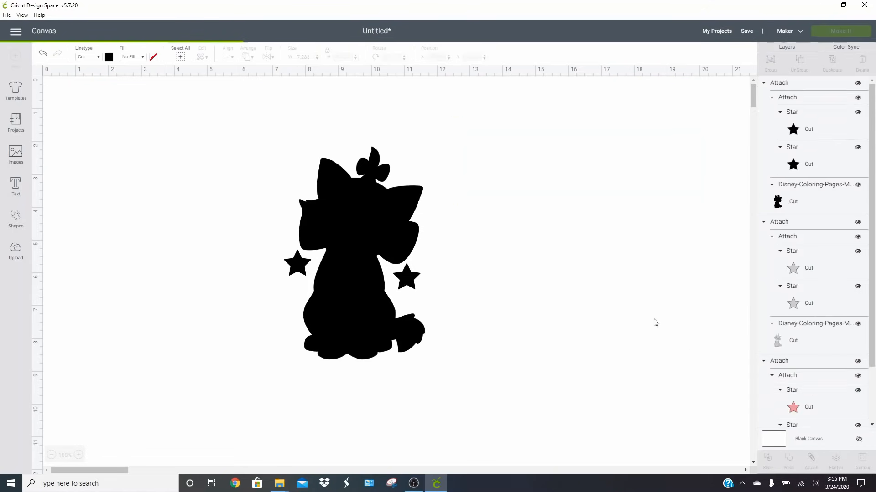
click(109, 58)
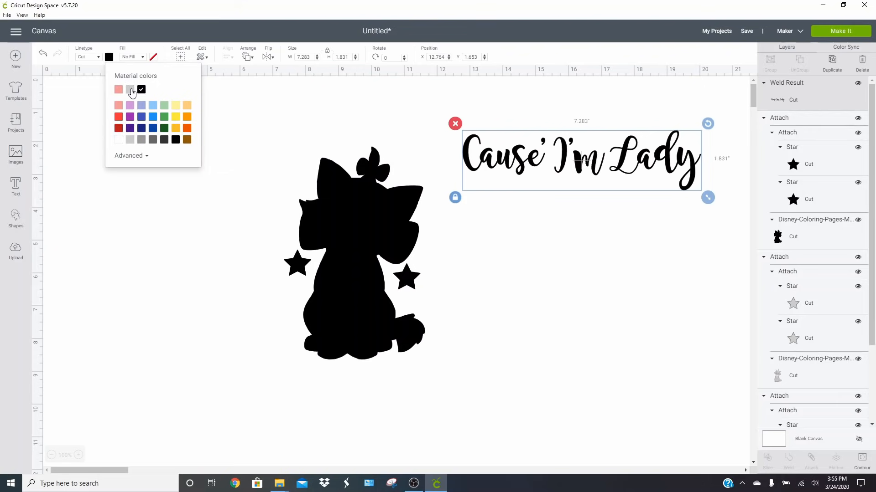
click(130, 90)
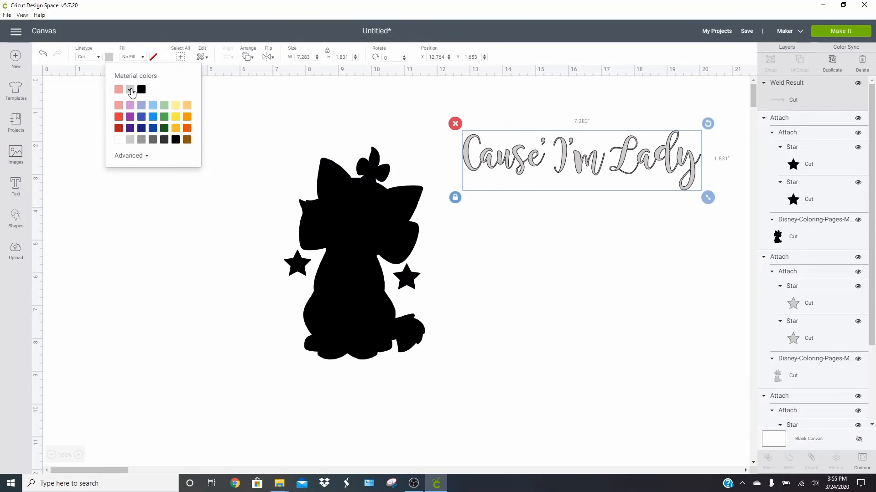
click(181, 226)
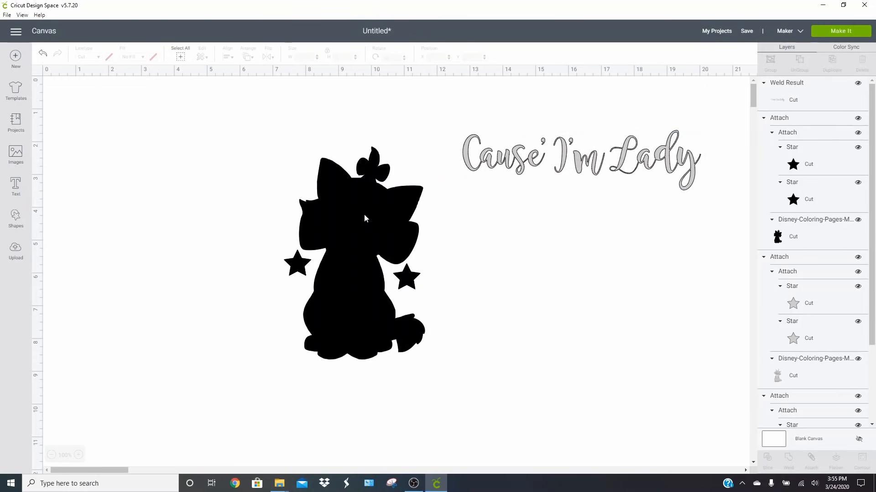
Step: Spread the black and gray cat layers away from the pink one, and fit the caption above the gray cat at about 4.53 by 1.14 inches
drag(365, 218, 198, 211)
drag(356, 220, 536, 243)
click(587, 160)
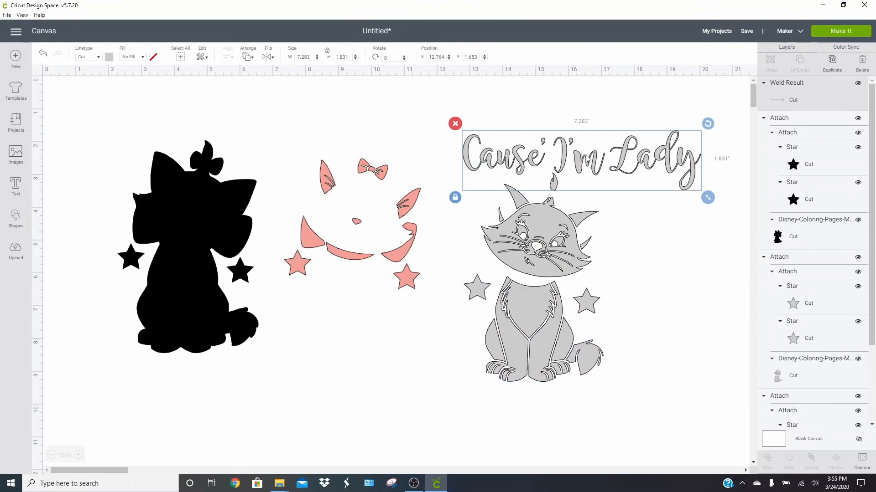
drag(587, 159, 563, 151)
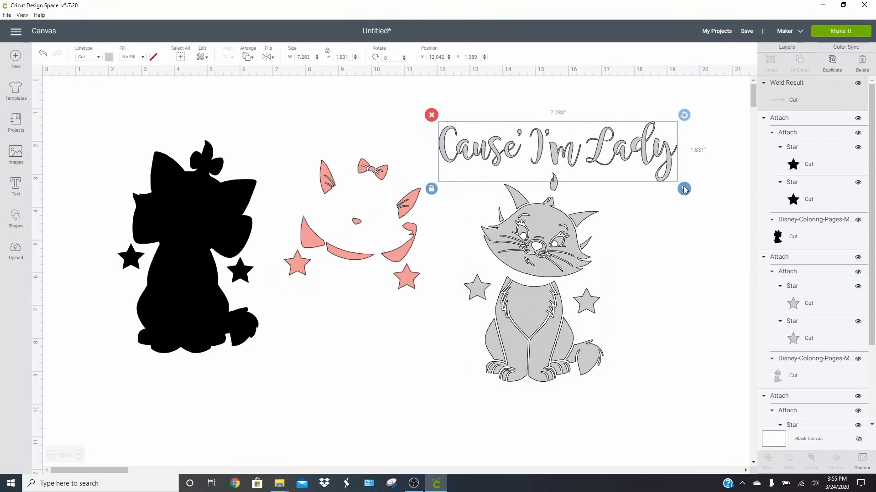
drag(684, 189, 619, 156)
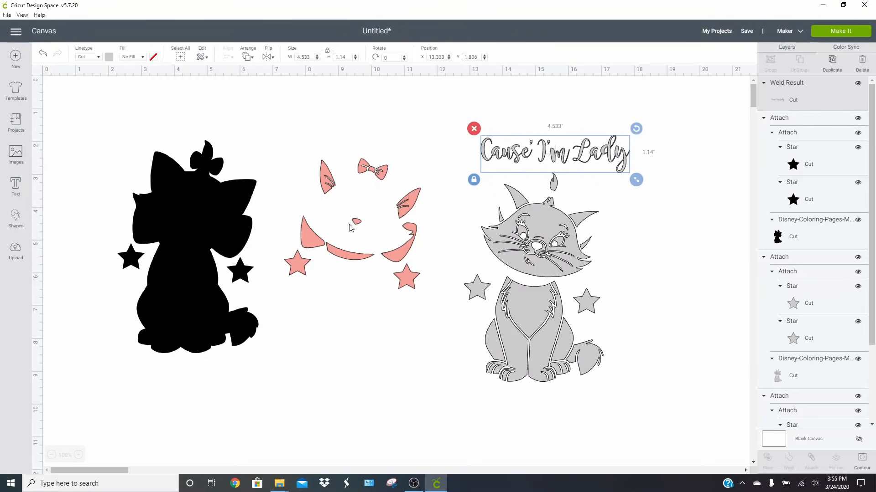